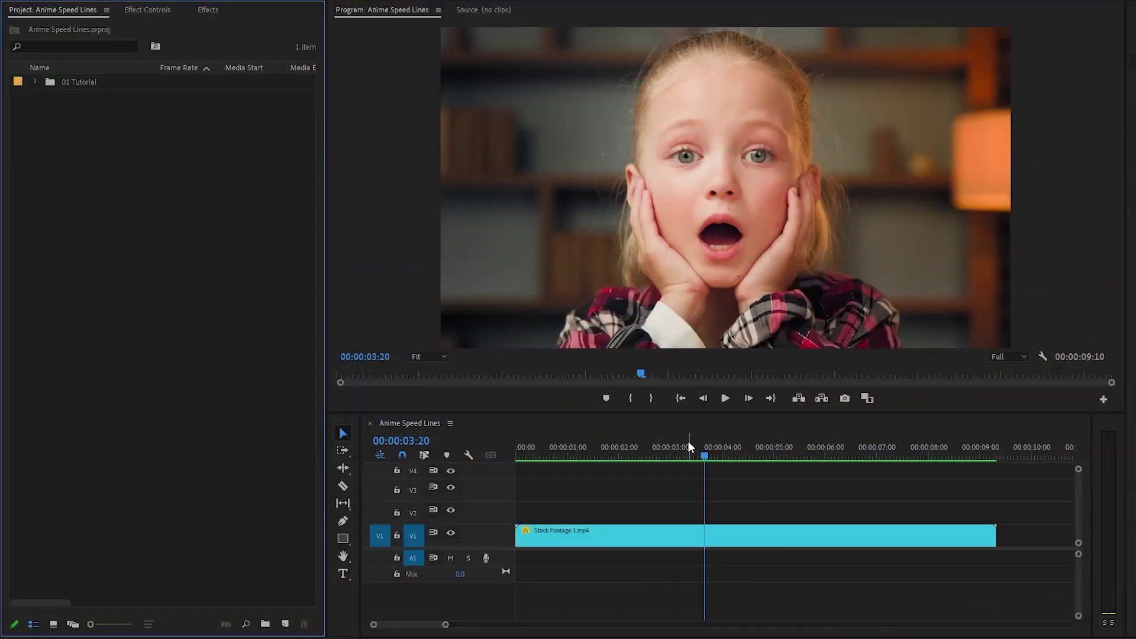
# Play back the stock footage from the start, then scrub back near its beginning
pyautogui.click(606, 456)
pyautogui.press('Home')
pyautogui.press('space')
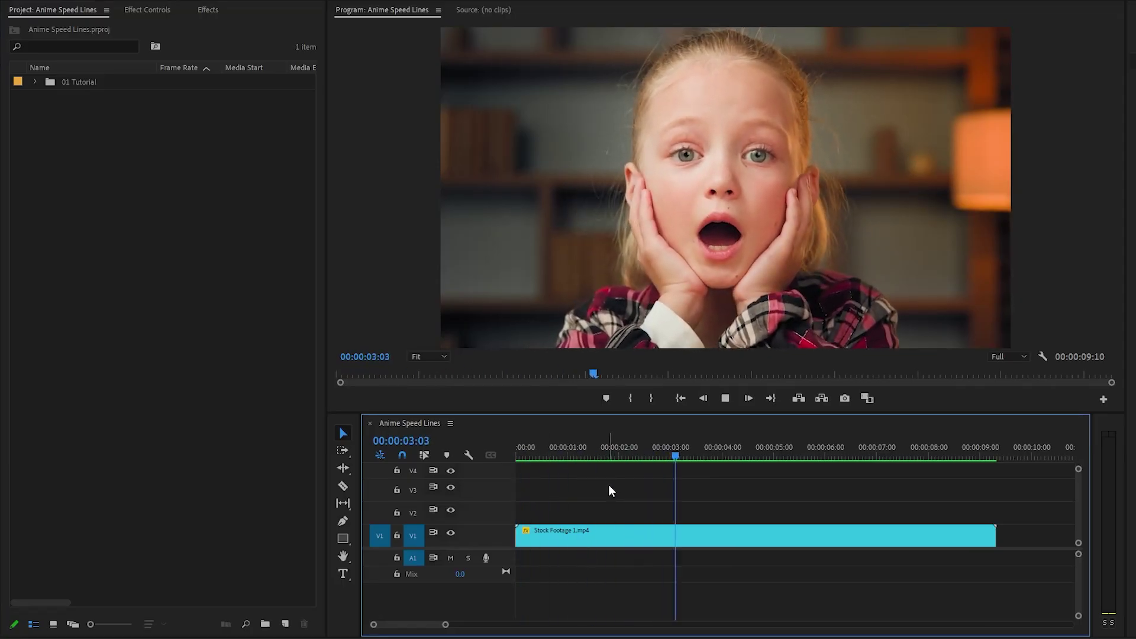
pyautogui.press('space')
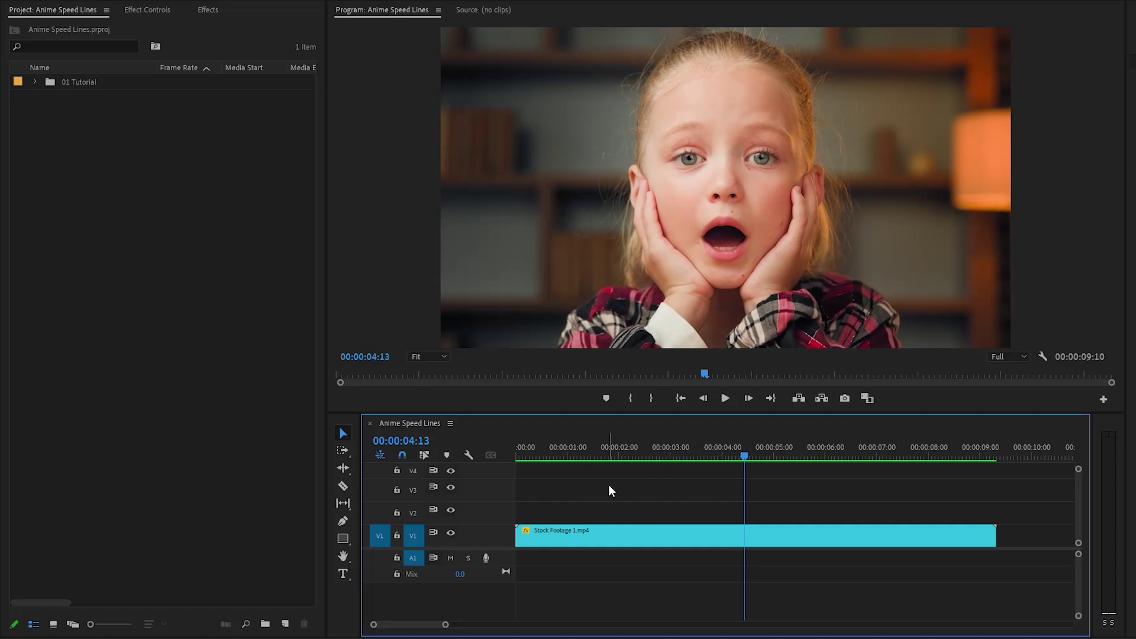
pyautogui.moveTo(743, 454); pyautogui.dragTo(553, 456)
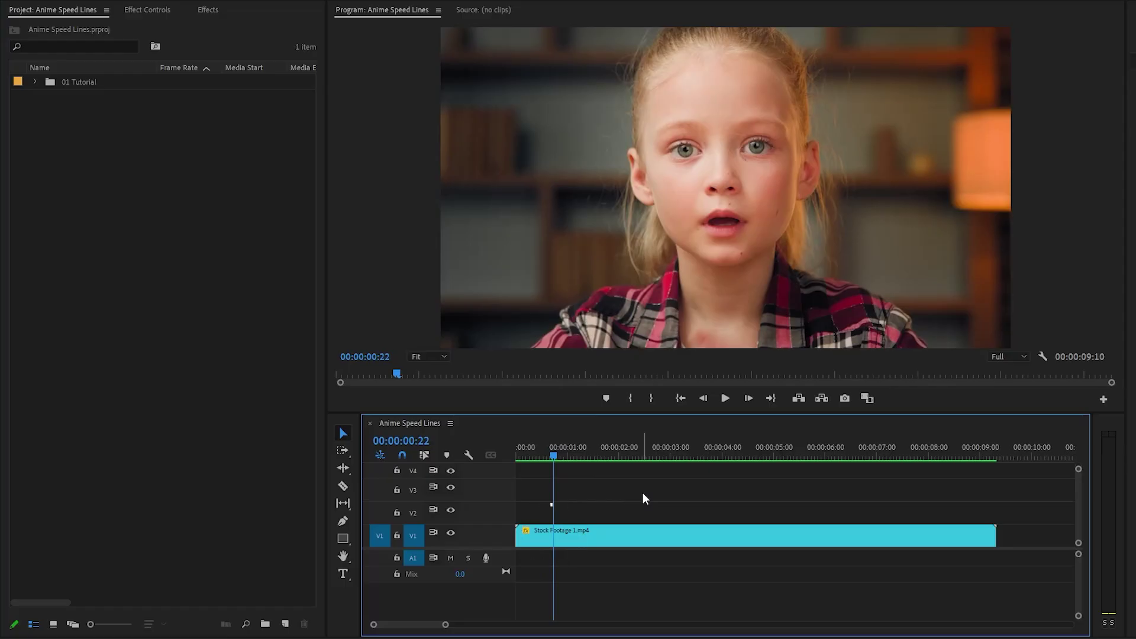
# Create a new 1920x1080 adjustment layer in the Project panel
pyautogui.rightClick(77, 184)
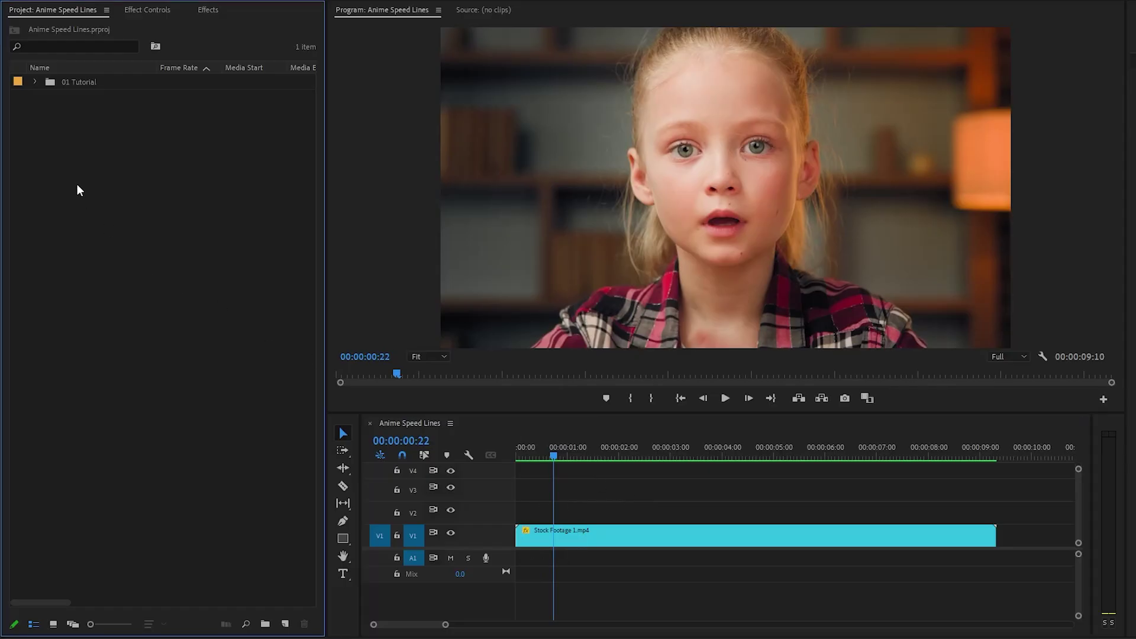
pyautogui.moveTo(222, 241)
pyautogui.click(310, 289)
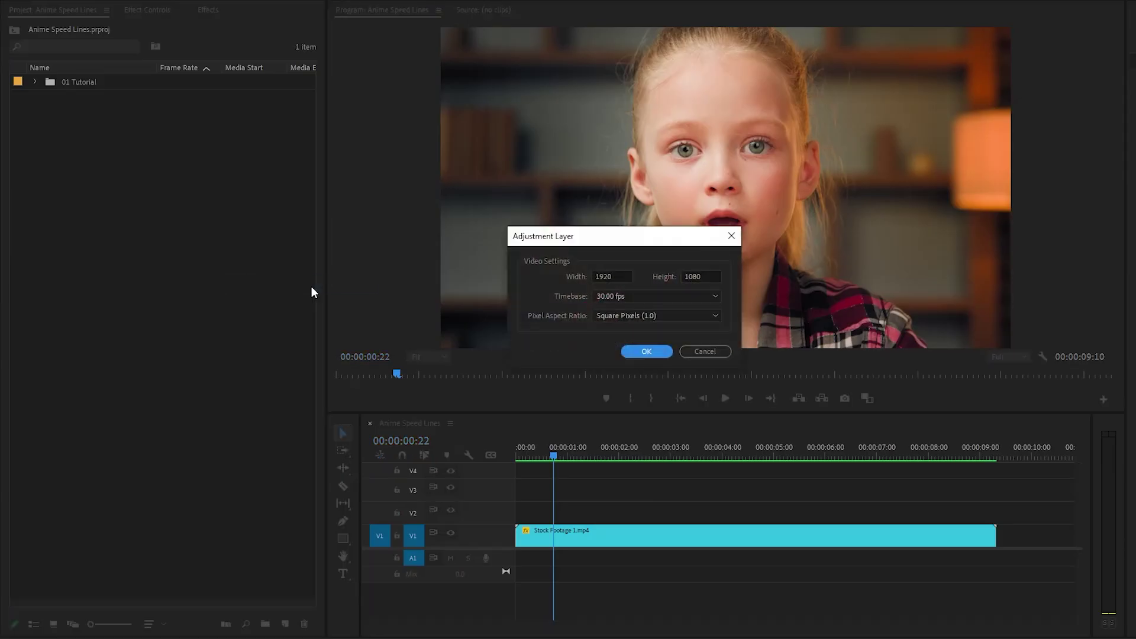
pyautogui.click(627, 353)
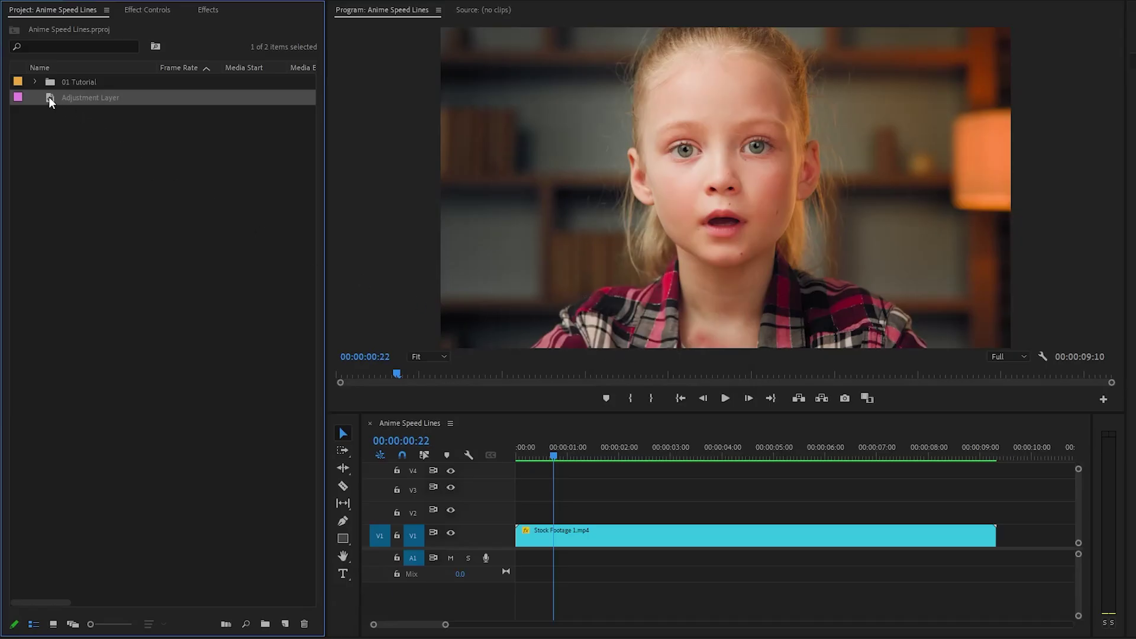
# Place the adjustment layer on V2 above the footage and extend it to about 6:20
pyautogui.moveTo(50, 100); pyautogui.dragTo(550, 512)
pyautogui.moveTo(689, 455); pyautogui.dragTo(860, 460)
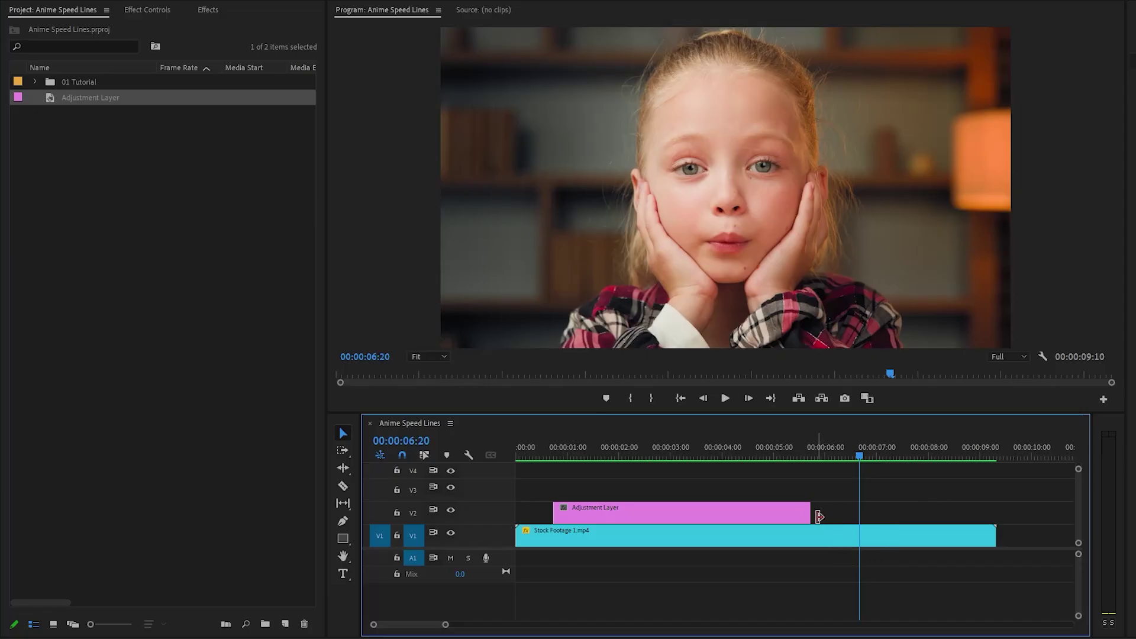
pyautogui.moveTo(809, 513); pyautogui.dragTo(858, 514)
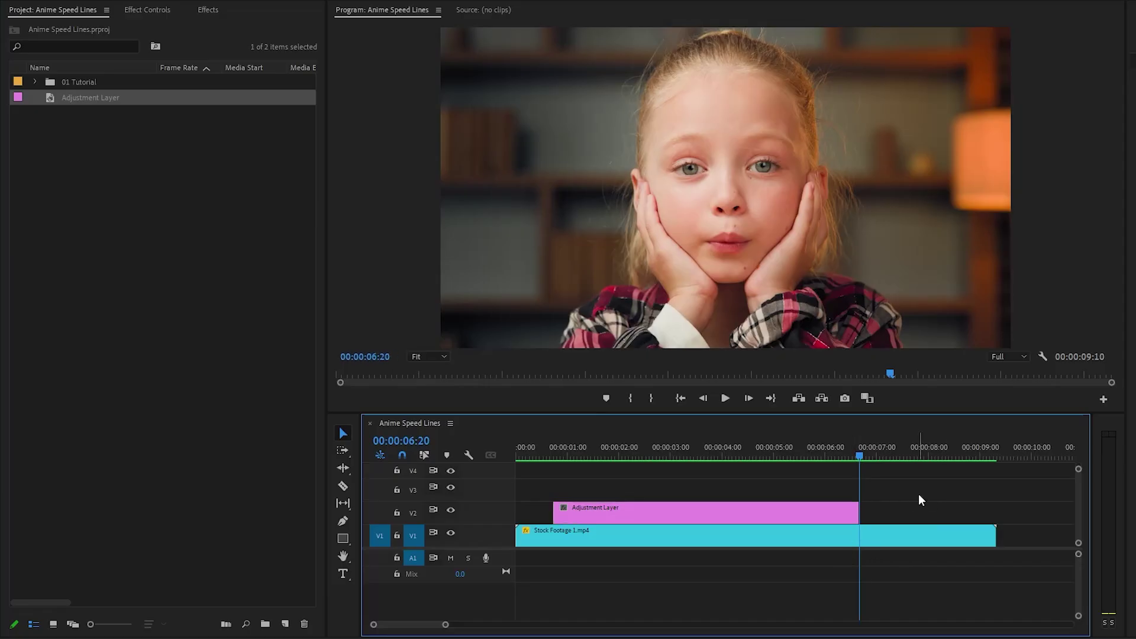
pyautogui.moveTo(786, 461); pyautogui.dragTo(688, 460)
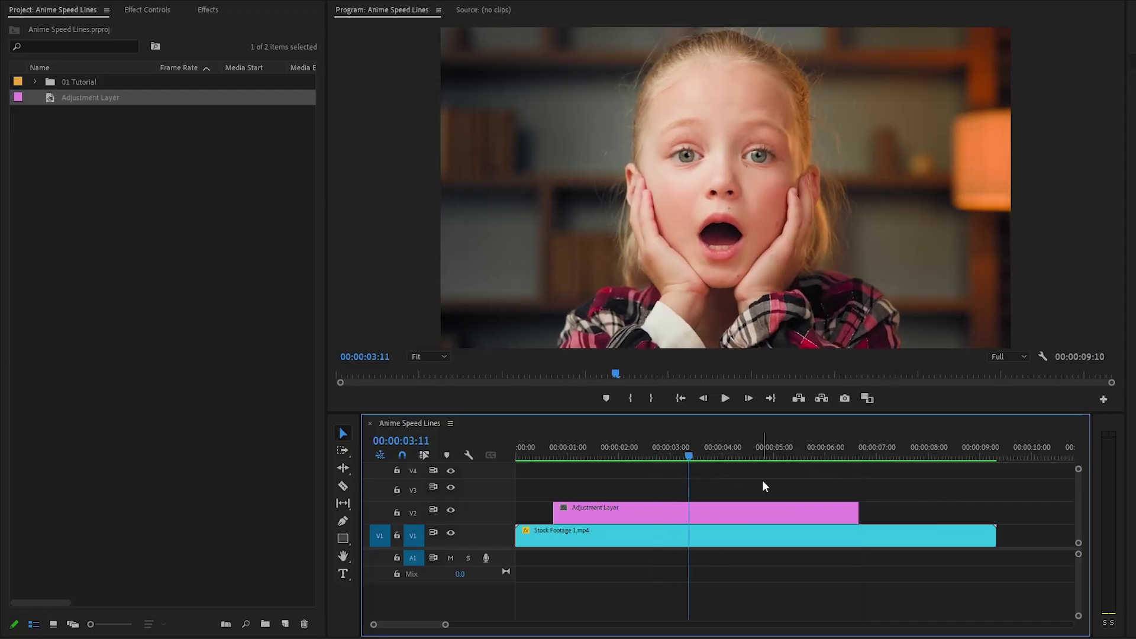
# Search 'gaus' in Effects and apply Gaussian Blur to the adjustment layer
pyautogui.click(208, 9)
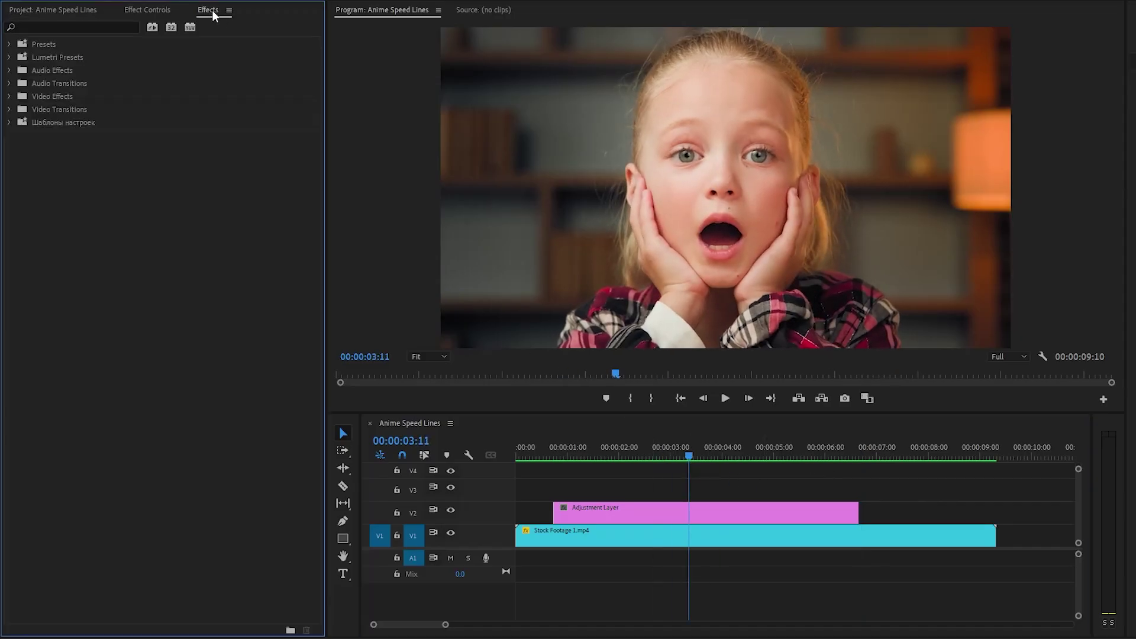
pyautogui.click(131, 27)
pyautogui.write('ga')
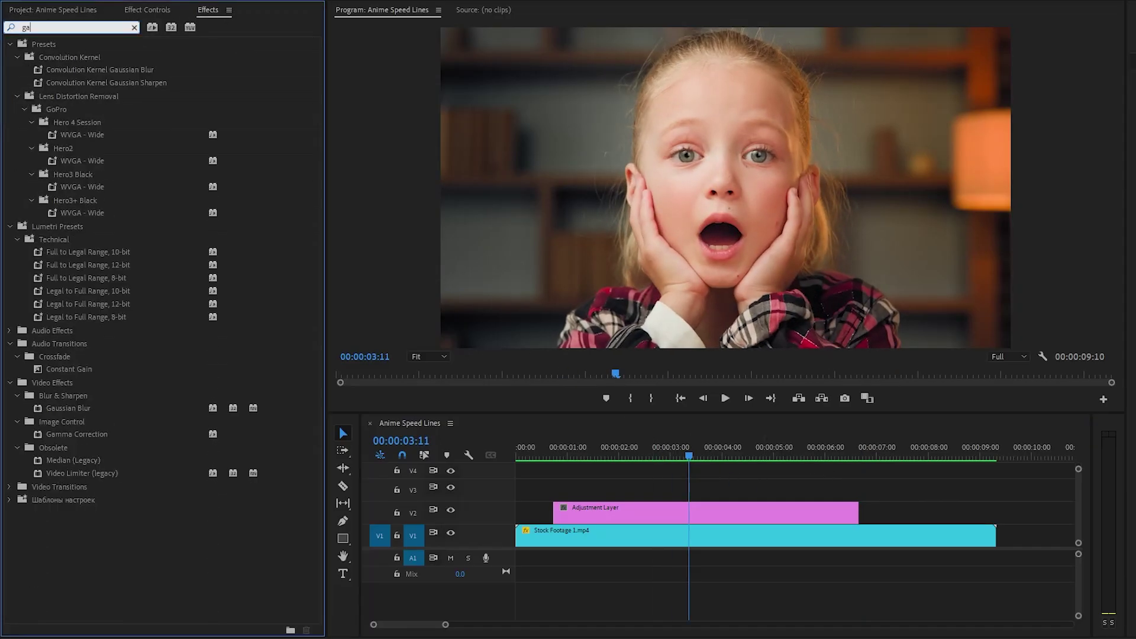
pyautogui.write('us')
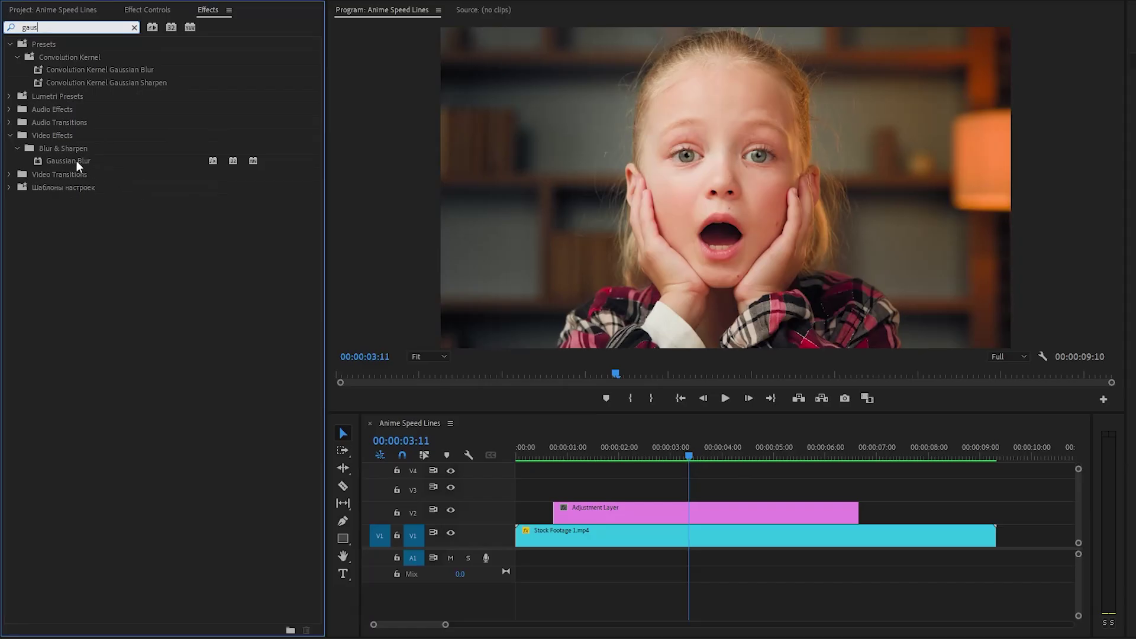
pyautogui.moveTo(76, 161); pyautogui.dragTo(583, 512)
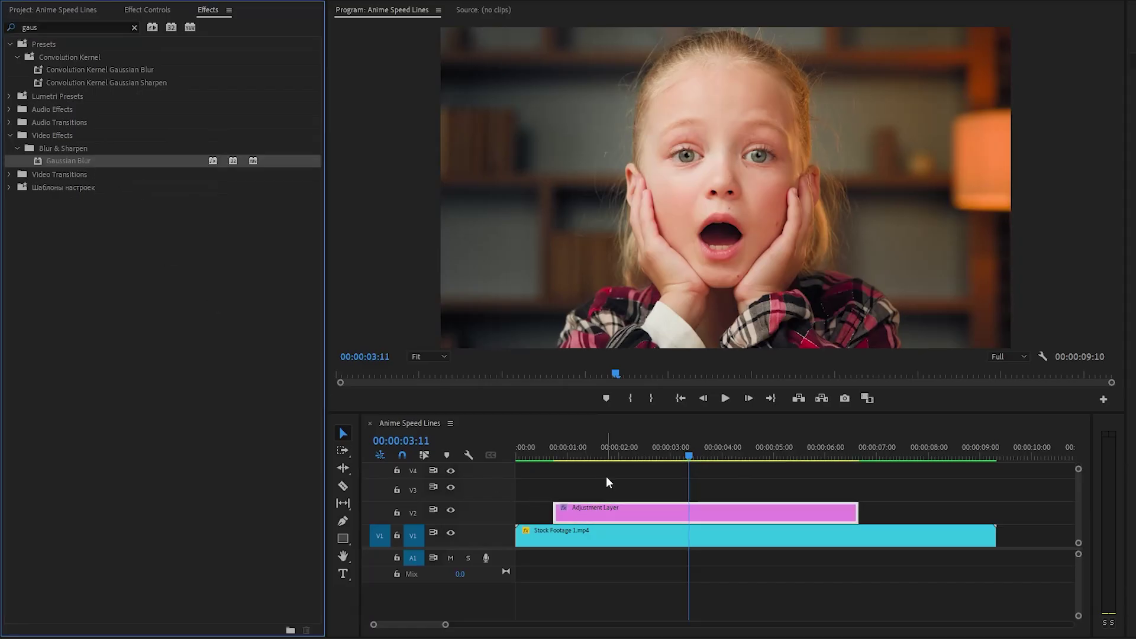
# Search 'transform' and apply the Transform effect to the adjustment layer
pyautogui.click(134, 27)
pyautogui.write('t')
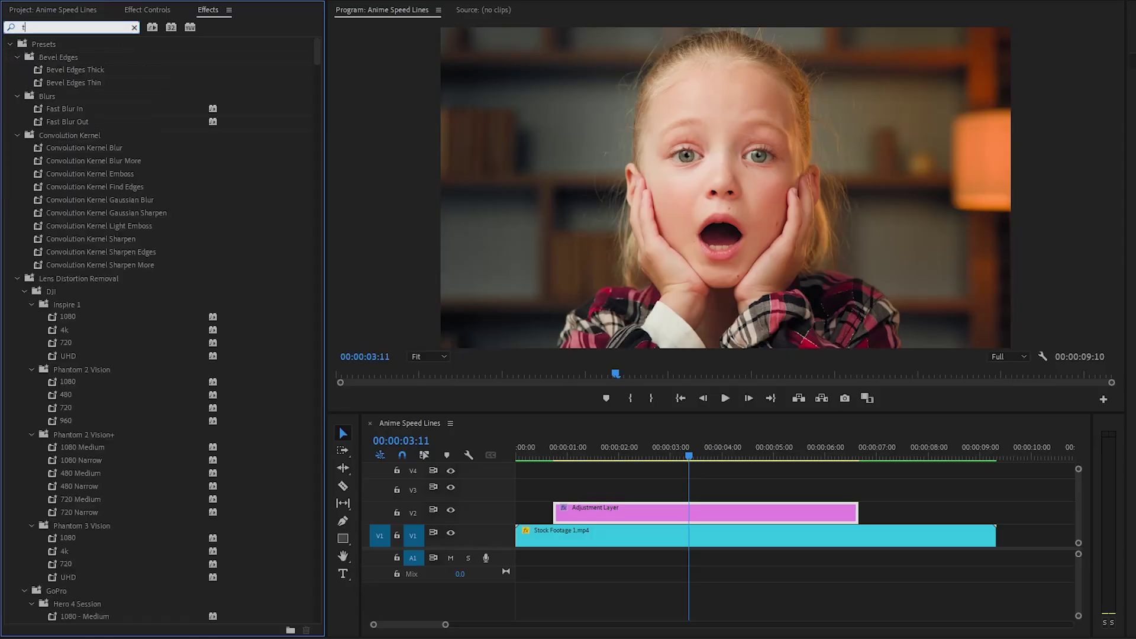
pyautogui.write('ransform')
pyautogui.moveTo(70, 121); pyautogui.dragTo(596, 513)
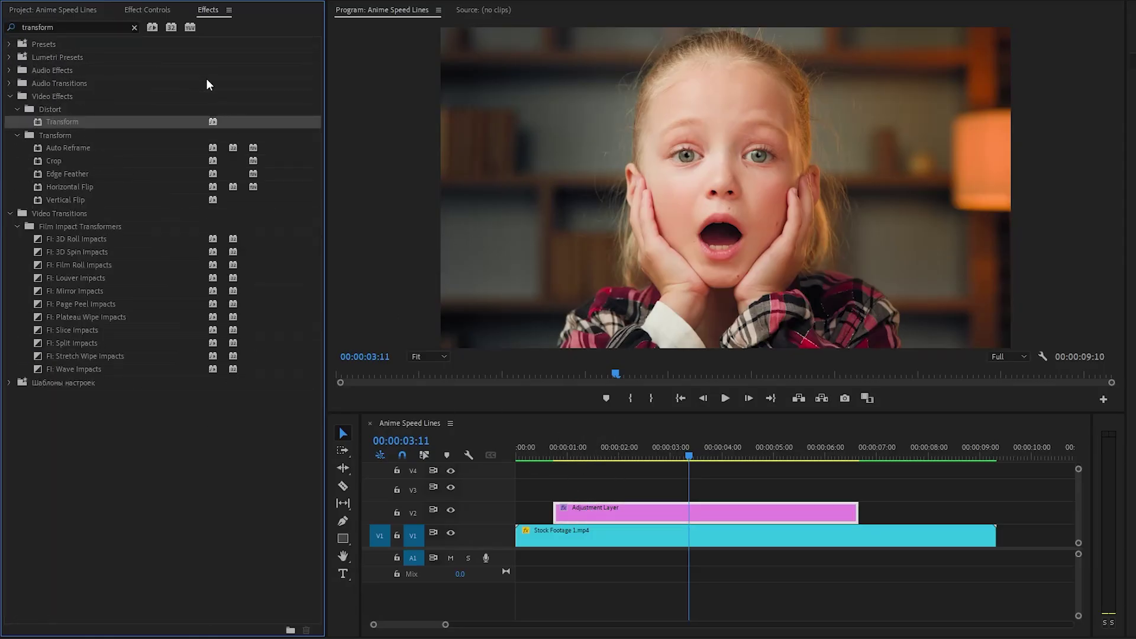
pyautogui.click(163, 10)
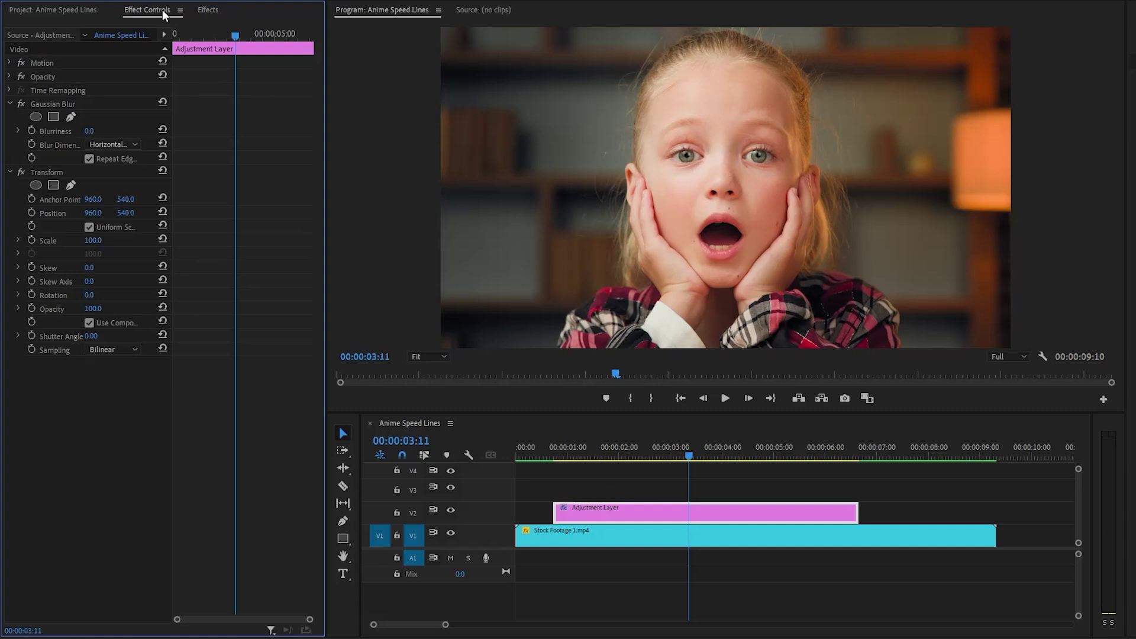
# Add an ellipse mask to Gaussian Blur and resize it around the girl's face
pyautogui.click(109, 106)
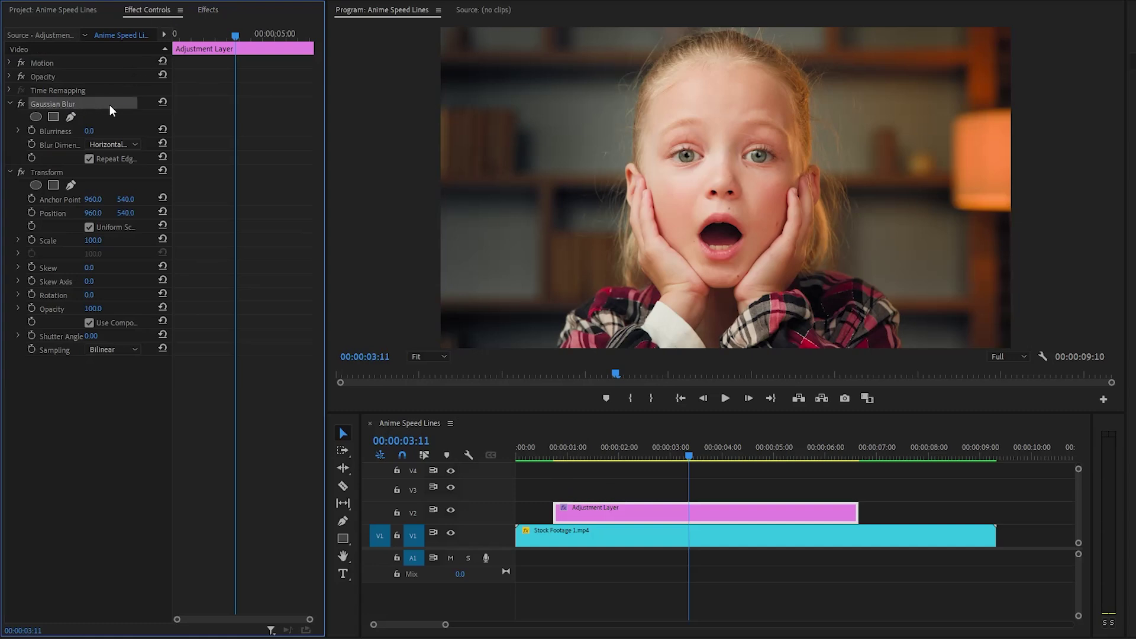
pyautogui.click(34, 116)
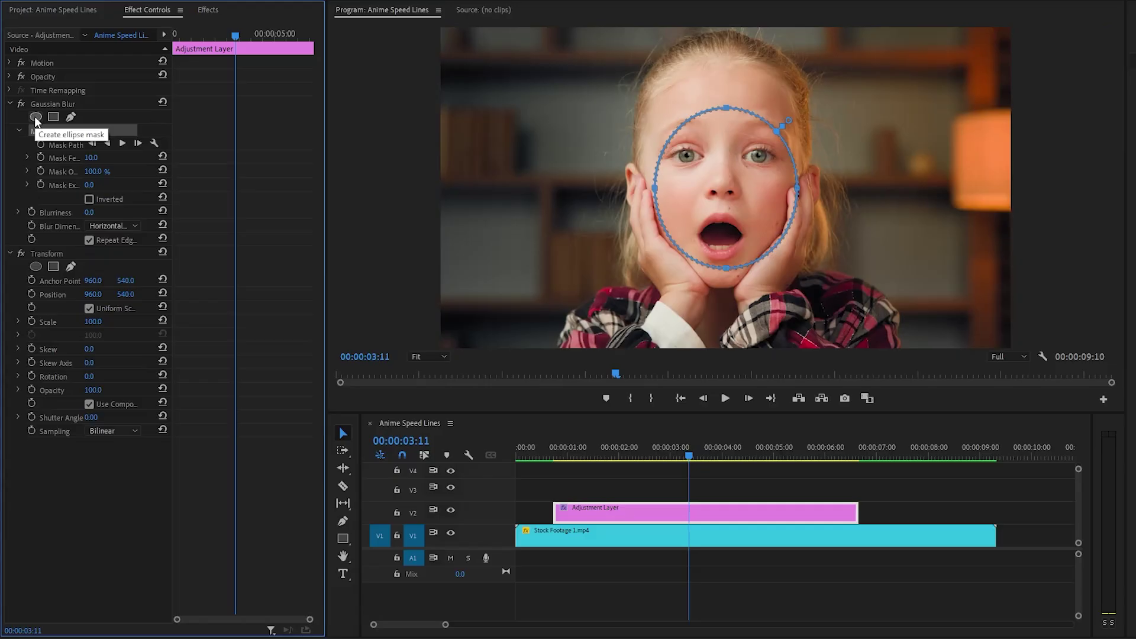
pyautogui.moveTo(654, 188); pyautogui.dragTo(580, 180)
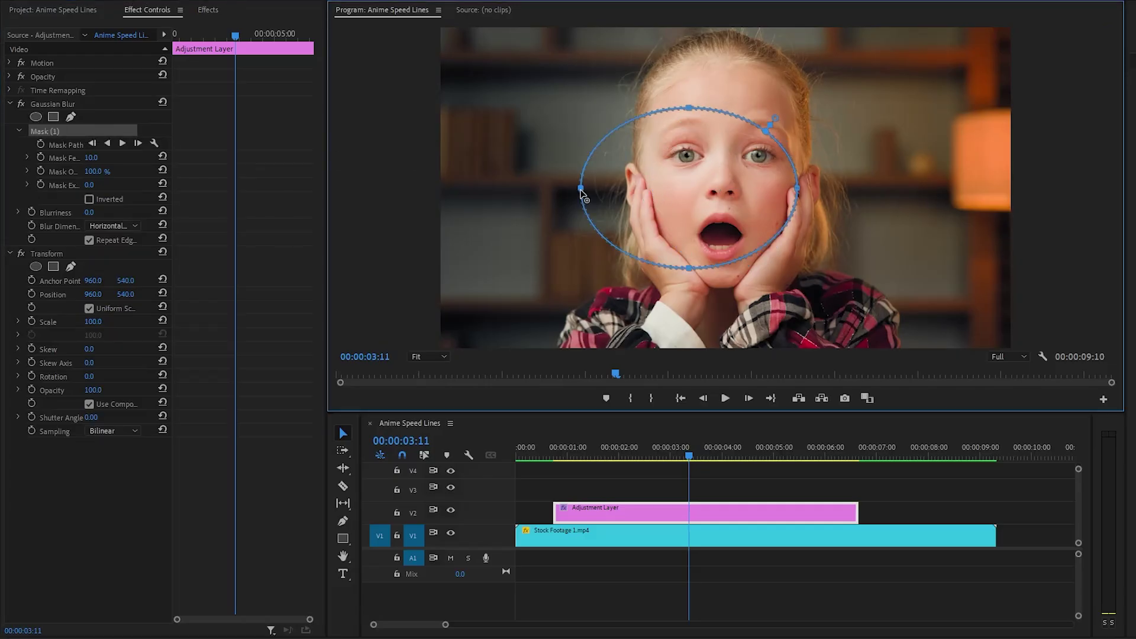
pyautogui.moveTo(797, 188); pyautogui.dragTo(883, 179)
pyautogui.moveTo(725, 108); pyautogui.dragTo(732, 94)
pyautogui.moveTo(734, 267); pyautogui.dragTo(732, 299)
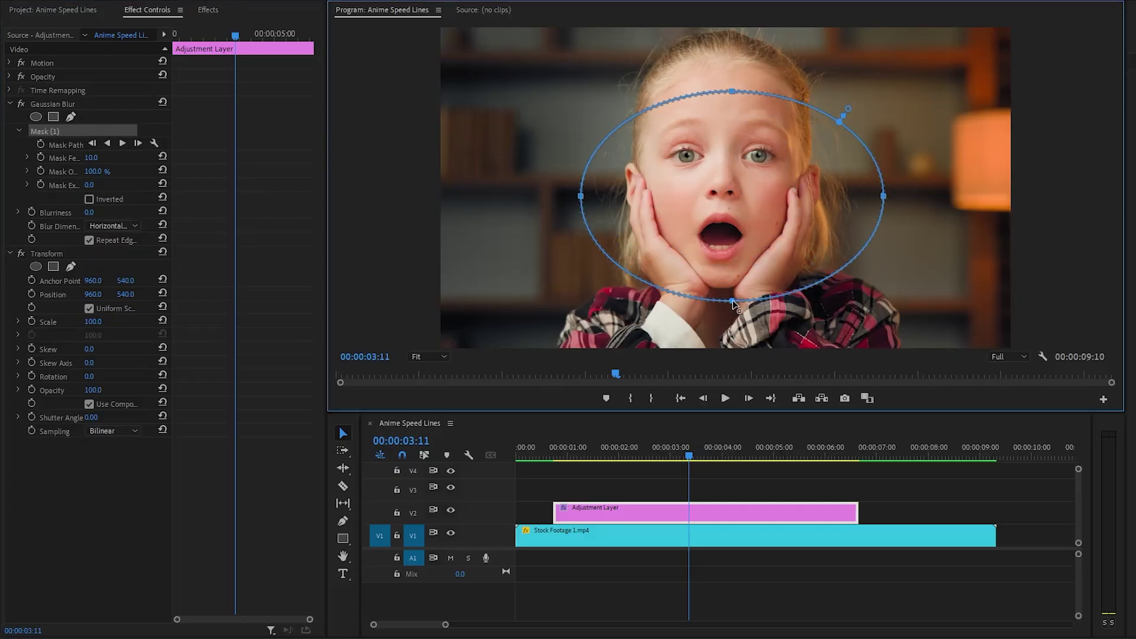
pyautogui.moveTo(732, 91); pyautogui.dragTo(732, 83)
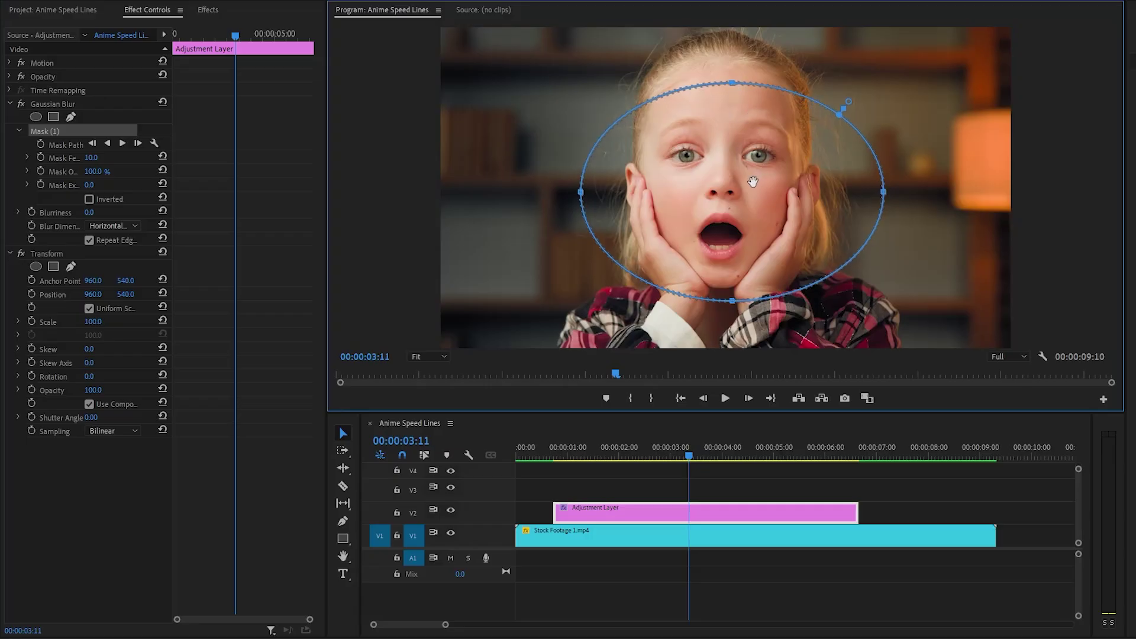
# Set the mask feather to 310 and start a Blurriness keyframe at 3:11
pyautogui.click(91, 158)
pyautogui.write('310')
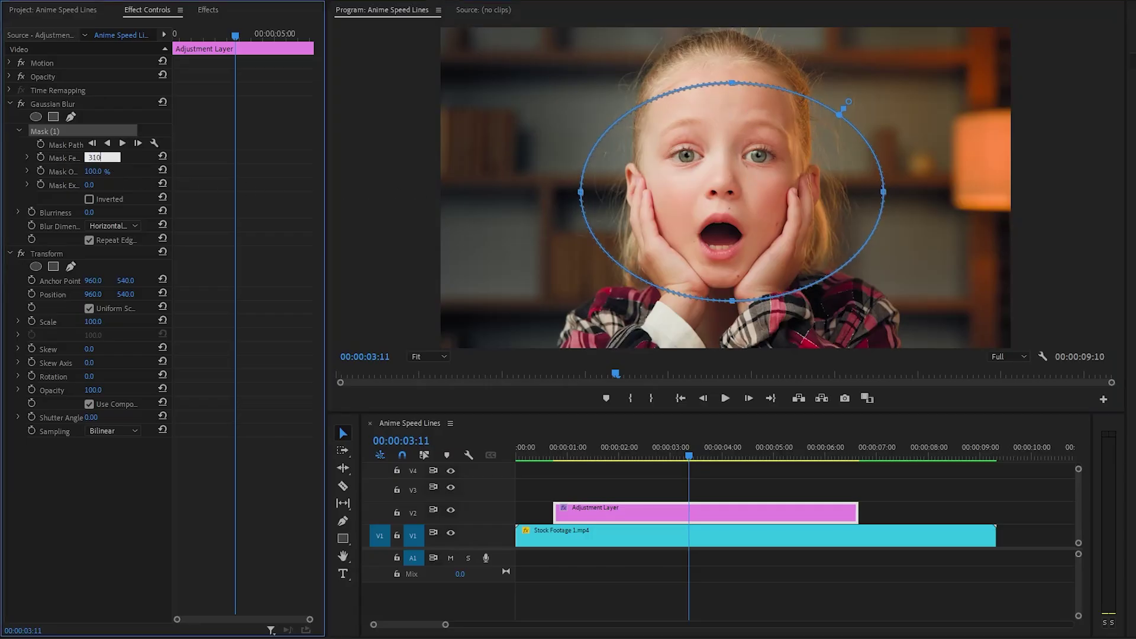
pyautogui.press('Return')
pyautogui.click(32, 213)
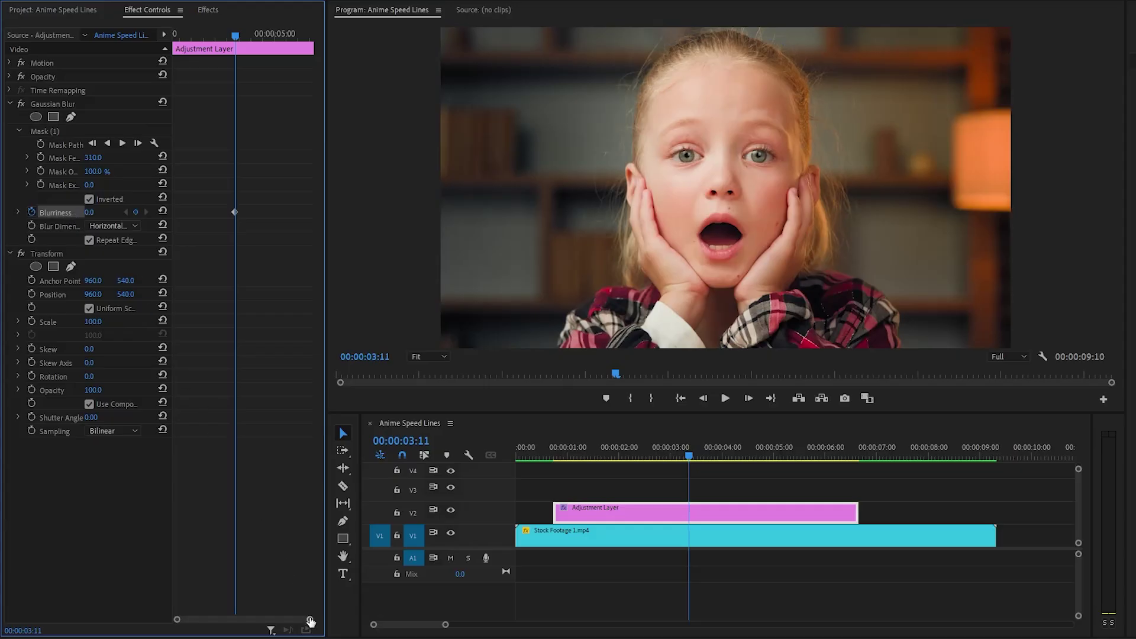
# Set Blurriness to 69 at 3:21 and give that keyframe Ease Out
pyautogui.moveTo(310, 620); pyautogui.dragTo(285, 619)
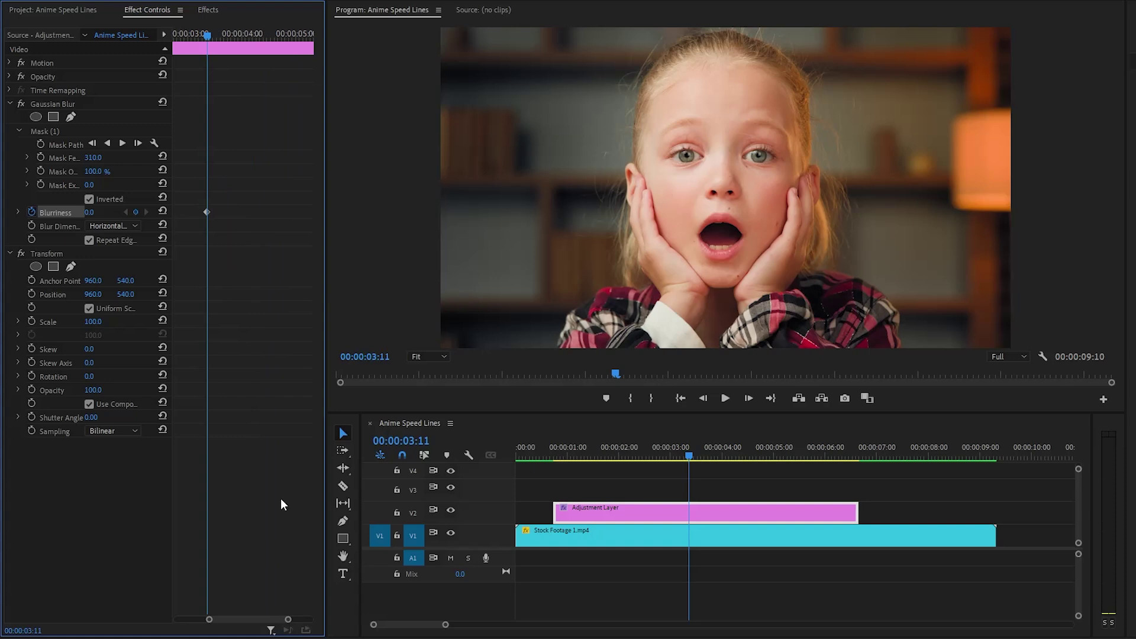
pyautogui.hotkey('shift', 'Right')
pyautogui.hotkey('shift', 'Right')
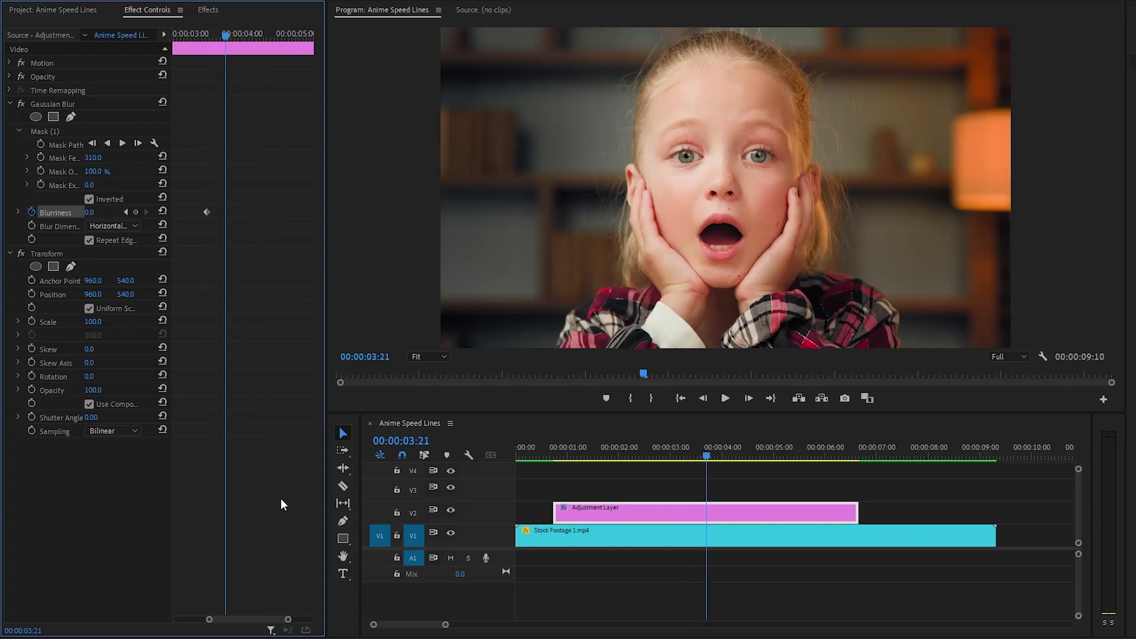
pyautogui.click(104, 215)
pyautogui.write('69')
pyautogui.press('Return')
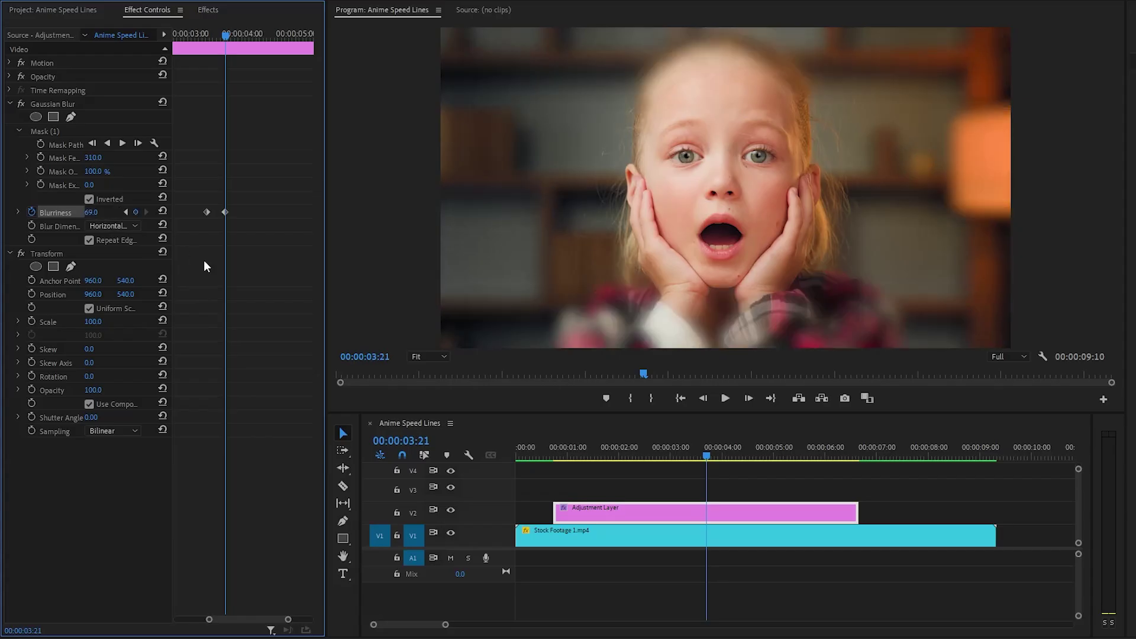
pyautogui.rightClick(225, 212)
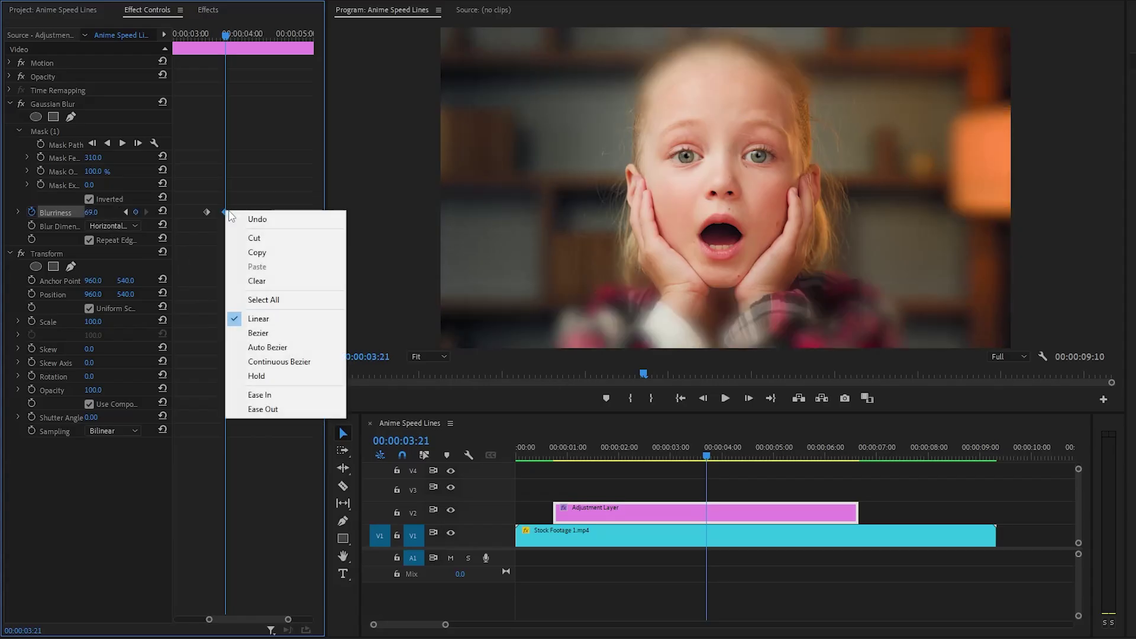
pyautogui.click(257, 413)
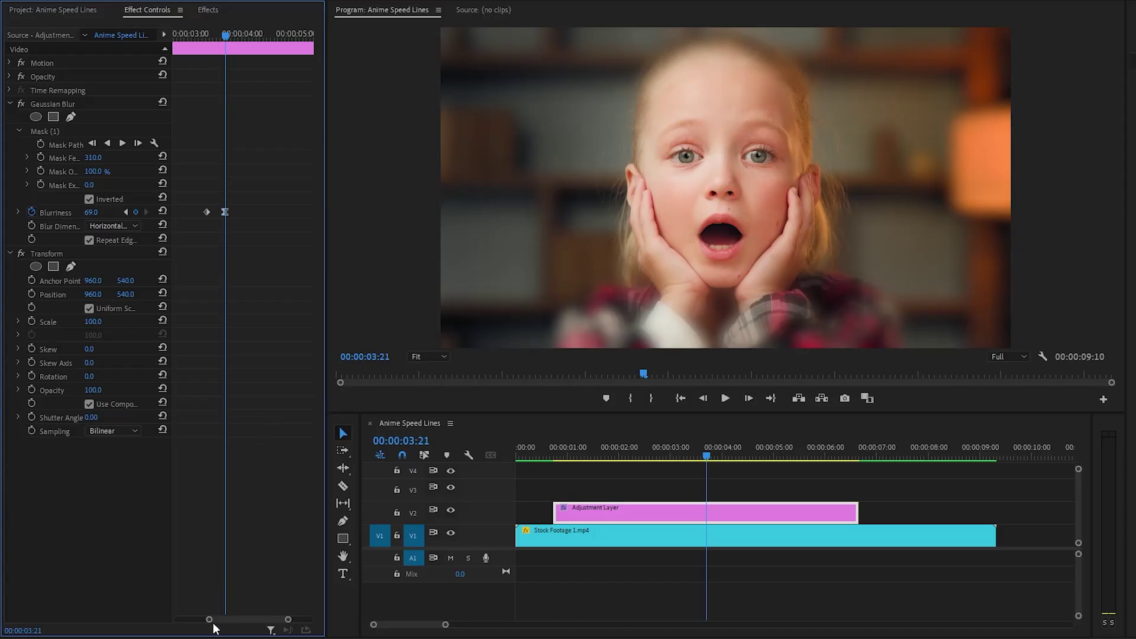
# Move the blur keyframes near the clip start and keyframe Blurriness to 0 at 4:01
pyautogui.moveTo(210, 619); pyautogui.dragTo(152, 615)
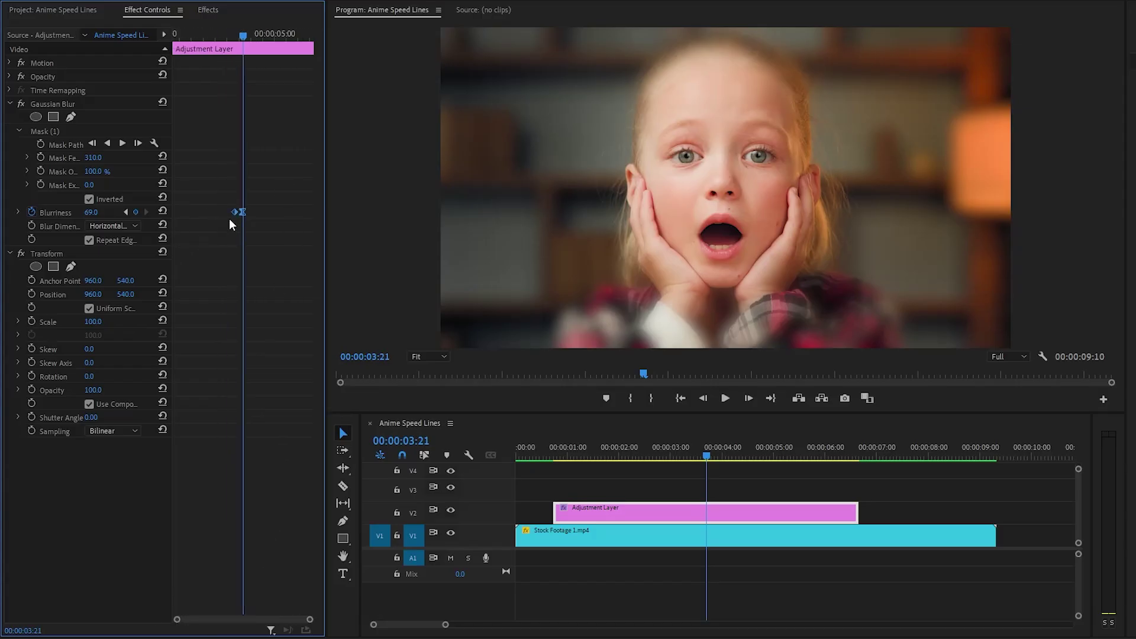
pyautogui.moveTo(234, 211); pyautogui.dragTo(176, 211)
pyautogui.click(136, 211)
pyautogui.moveTo(310, 619); pyautogui.dragTo(294, 619)
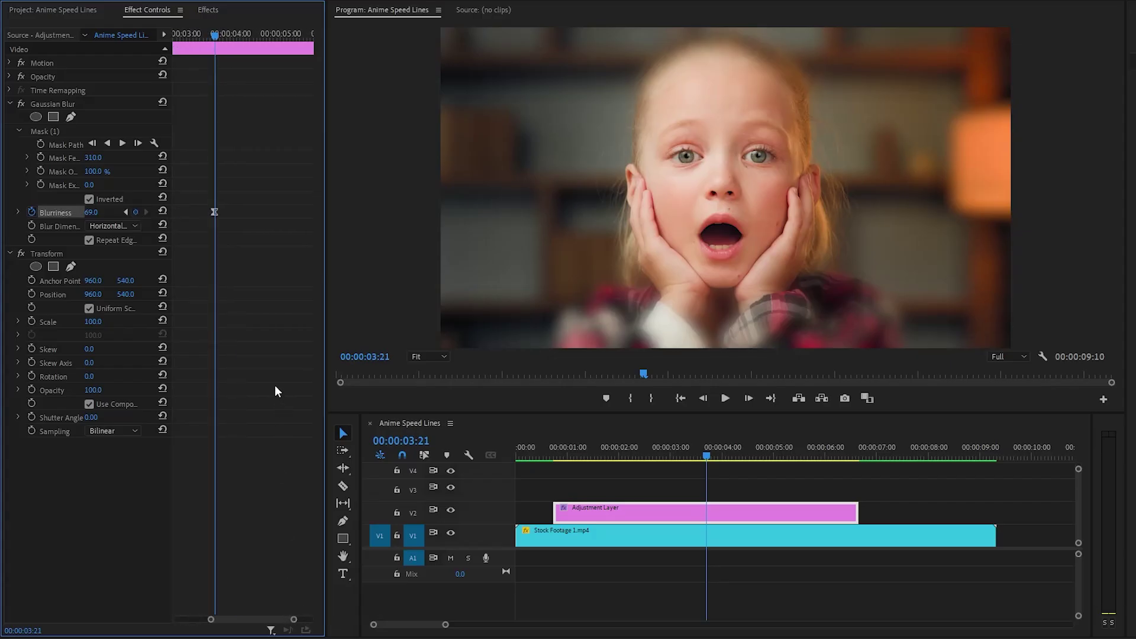
pyautogui.hotkey('shift', 'Right')
pyautogui.hotkey('shift', 'Right')
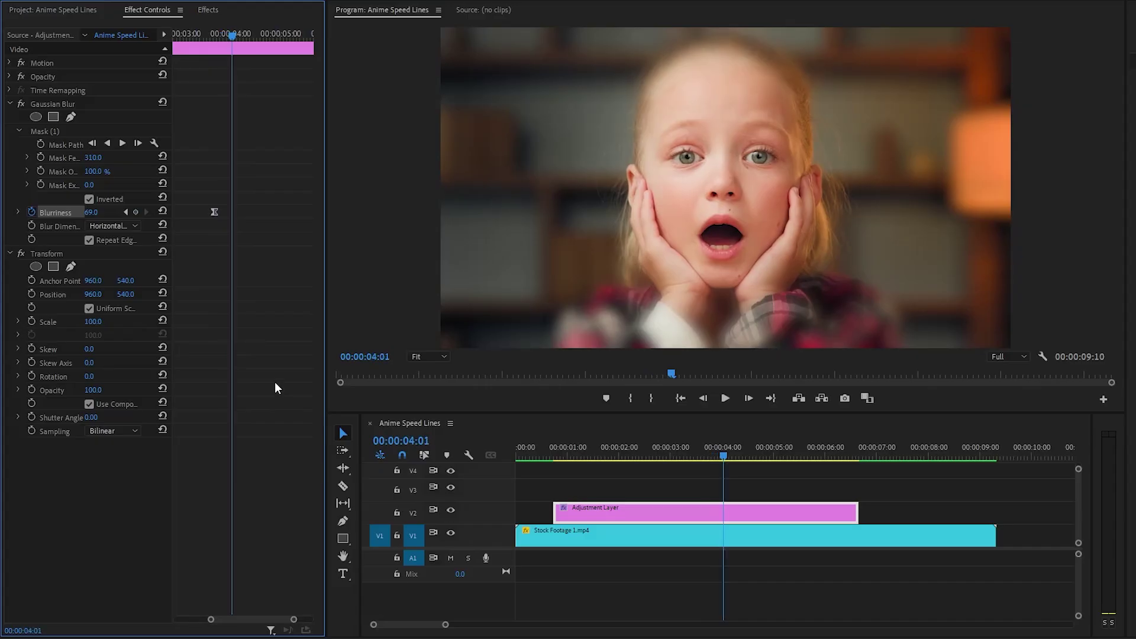
pyautogui.click(102, 213)
pyautogui.write('0')
pyautogui.press('Return')
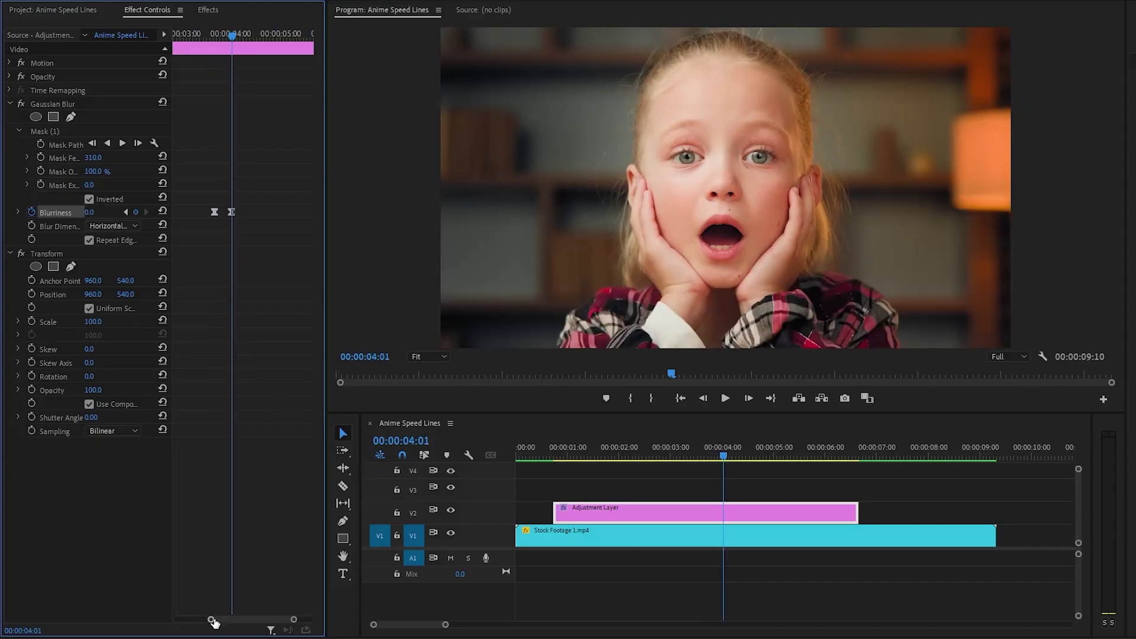
# Zoom out the keyframe timeline and select the Blurriness keyframes near the playhead
pyautogui.moveTo(211, 619); pyautogui.dragTo(194, 617)
pyautogui.moveTo(293, 619); pyautogui.dragTo(310, 619)
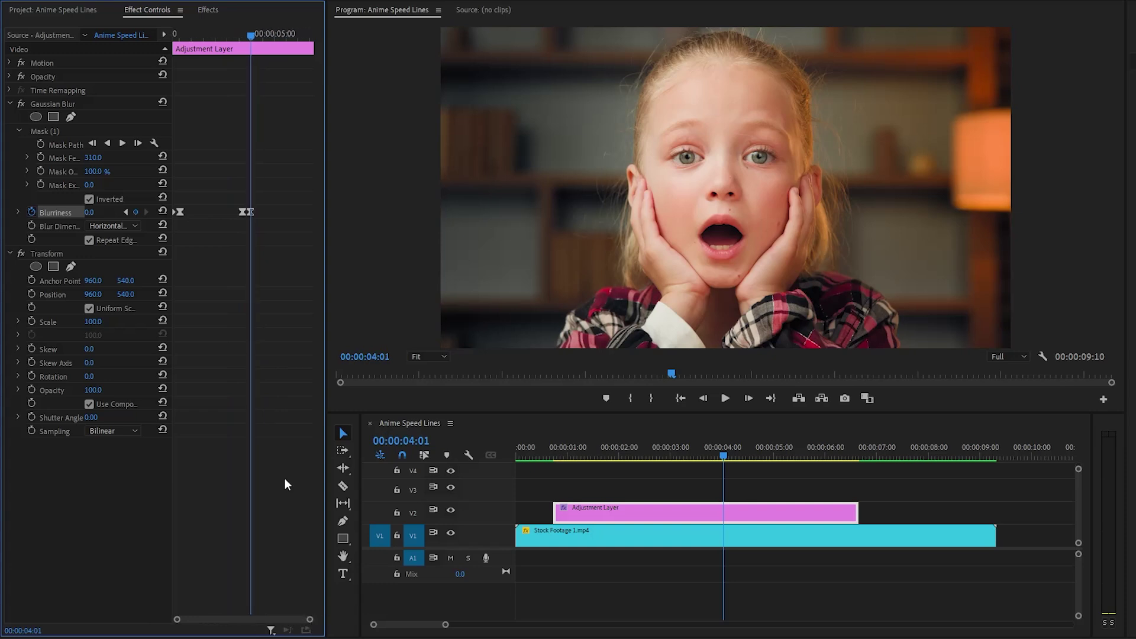
pyautogui.moveTo(235, 199); pyautogui.dragTo(268, 256)
# Shift the blur keyframes later, then keyframe Transform Scale up to 130 at 4:11
pyautogui.moveTo(251, 211); pyautogui.dragTo(307, 213)
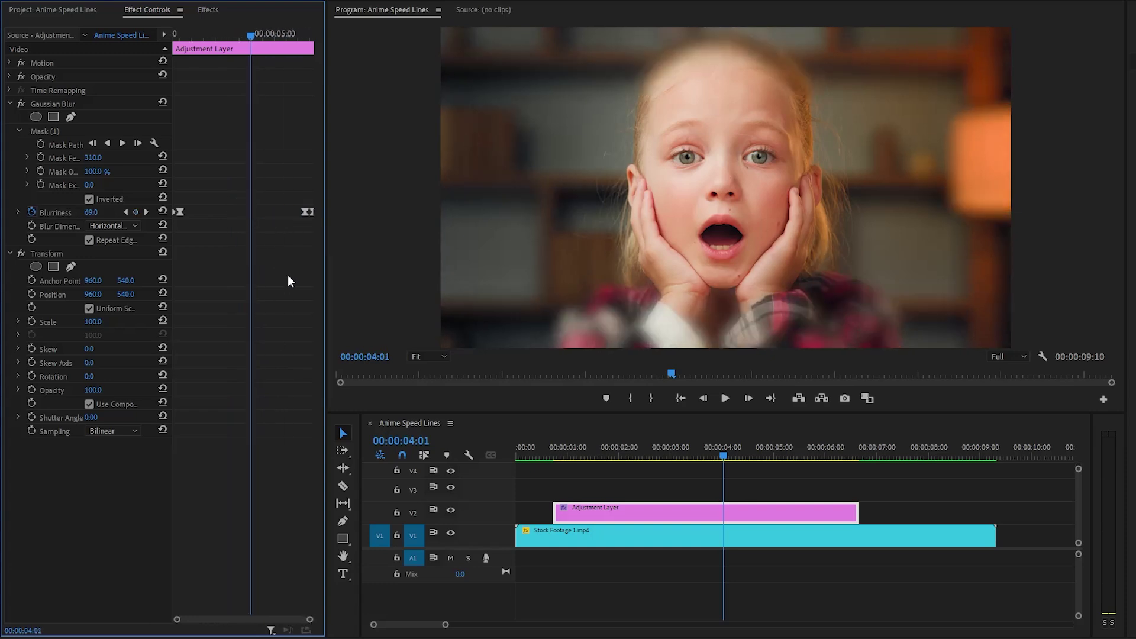
pyautogui.click(59, 253)
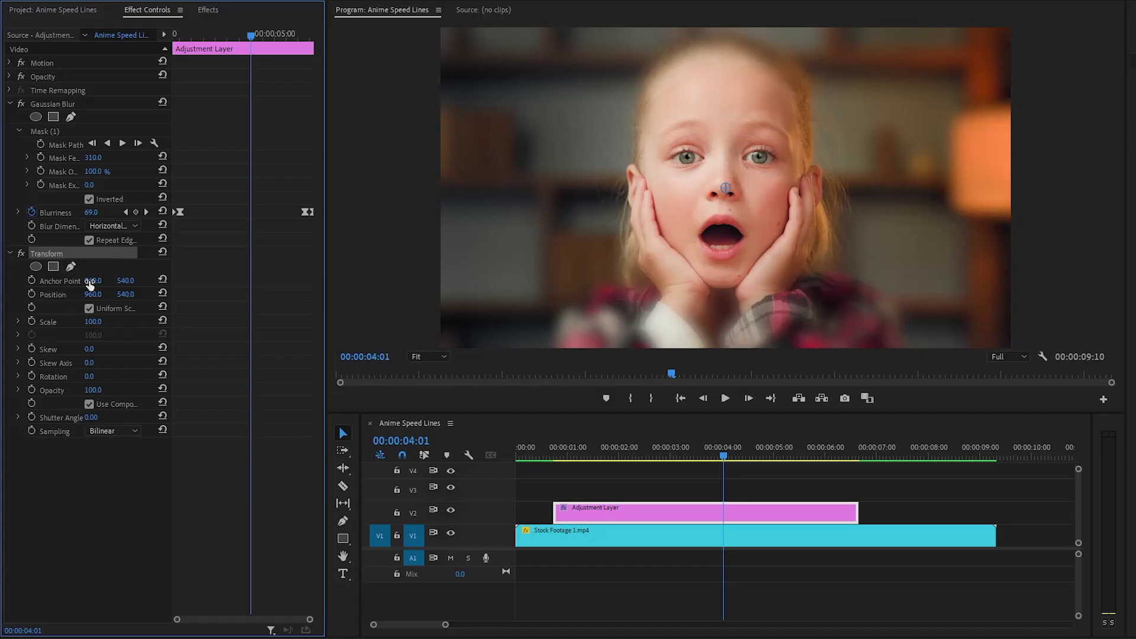
pyautogui.click(32, 322)
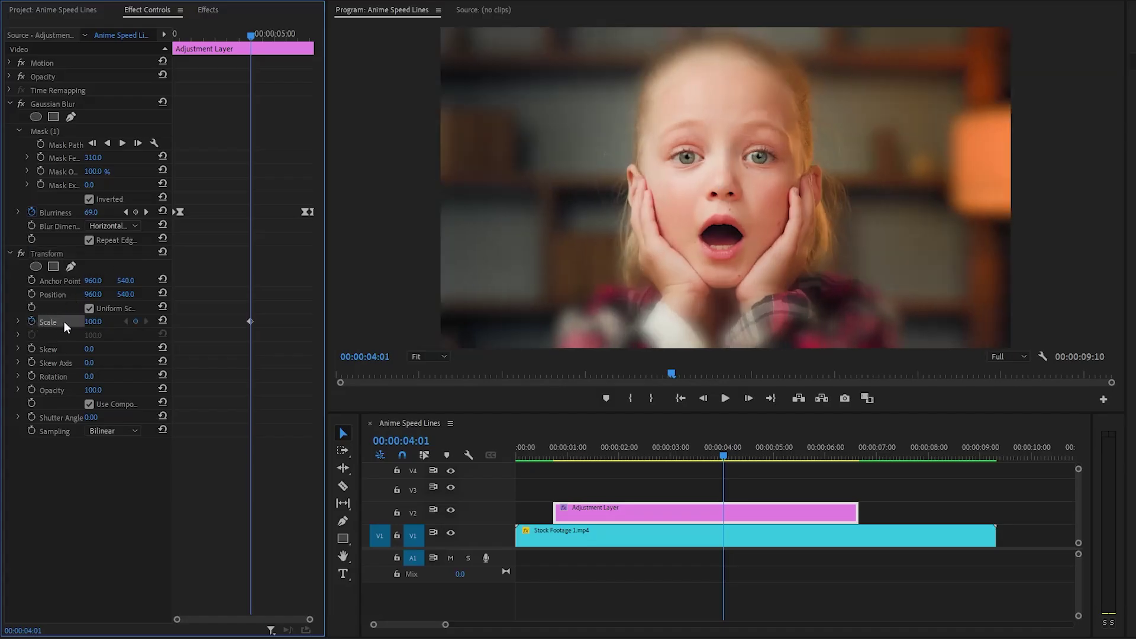
pyautogui.moveTo(310, 619); pyautogui.dragTo(291, 619)
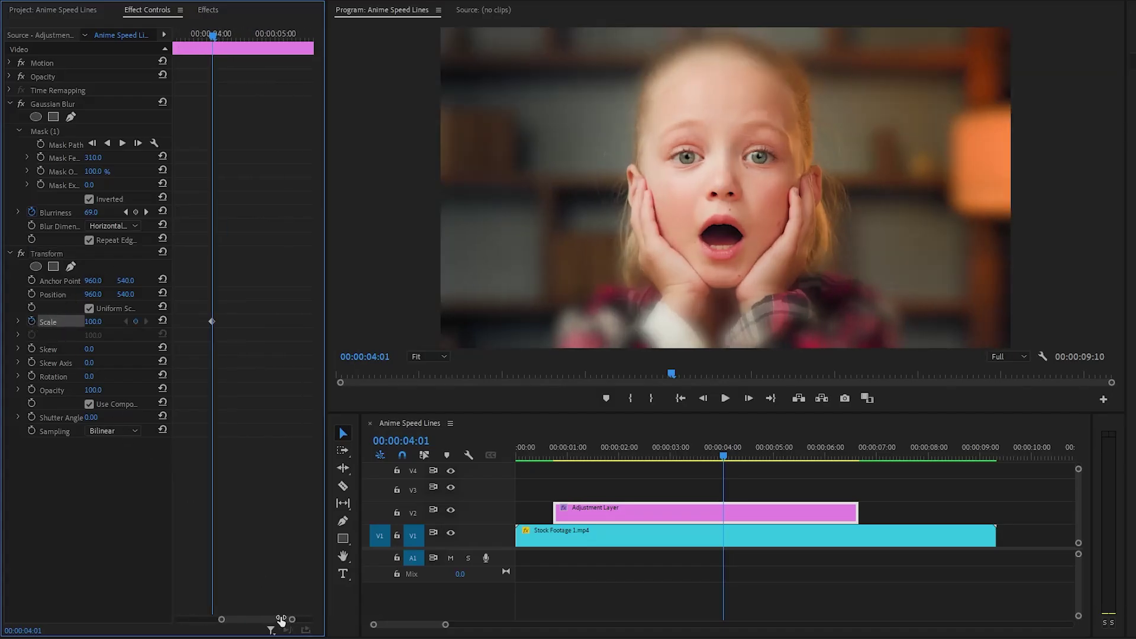
pyautogui.hotkey('shift', 'Right')
pyautogui.hotkey('shift', 'Right')
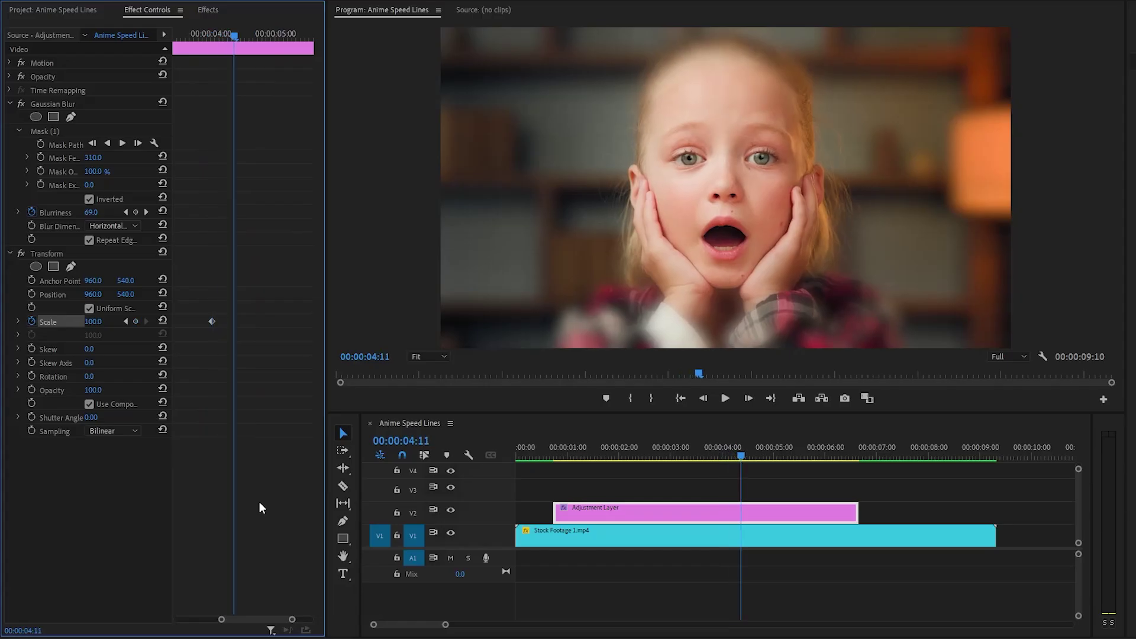
pyautogui.click(108, 322)
pyautogui.write('130')
pyautogui.press('Return')
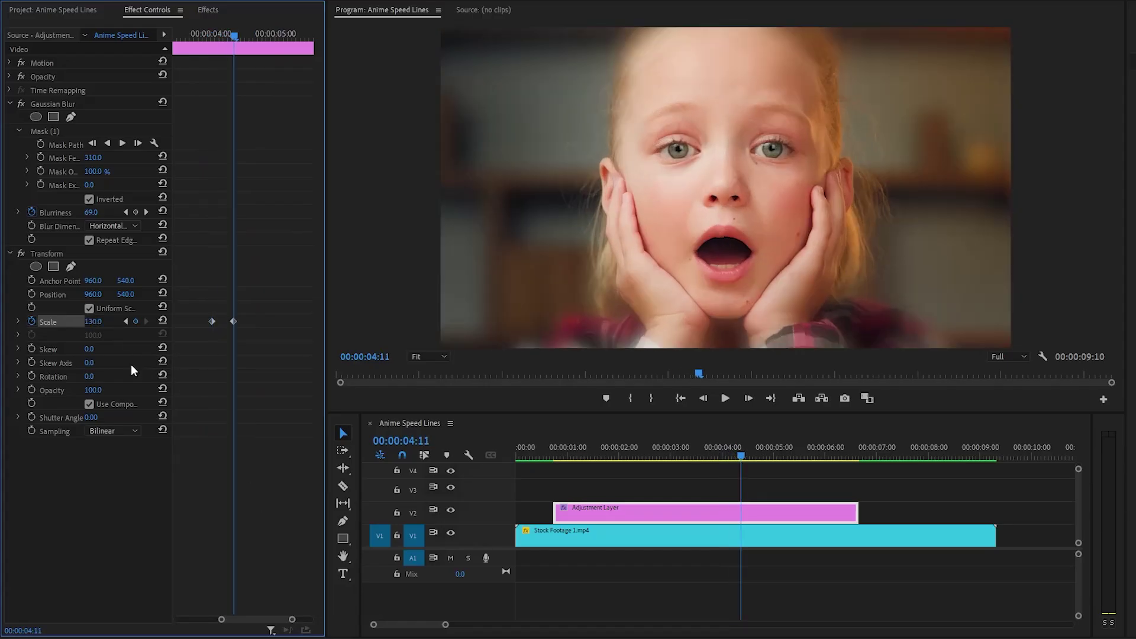
# Give the 130 Scale keyframe Ease Out interpolation
pyautogui.rightClick(231, 319)
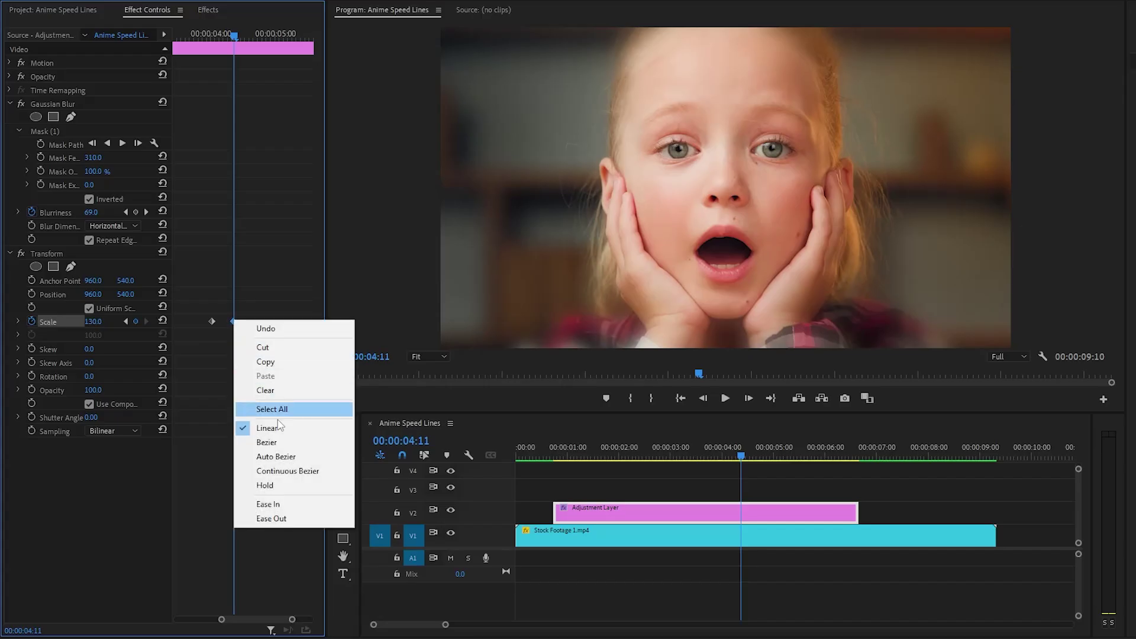
pyautogui.click(284, 519)
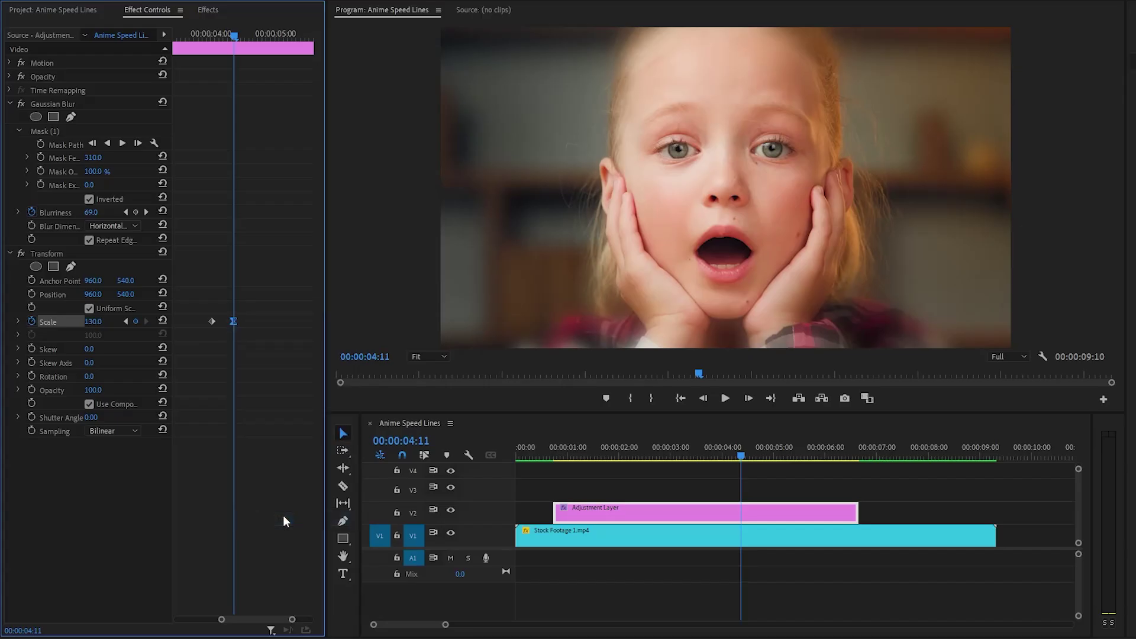
pyautogui.moveTo(221, 620); pyautogui.dragTo(177, 619)
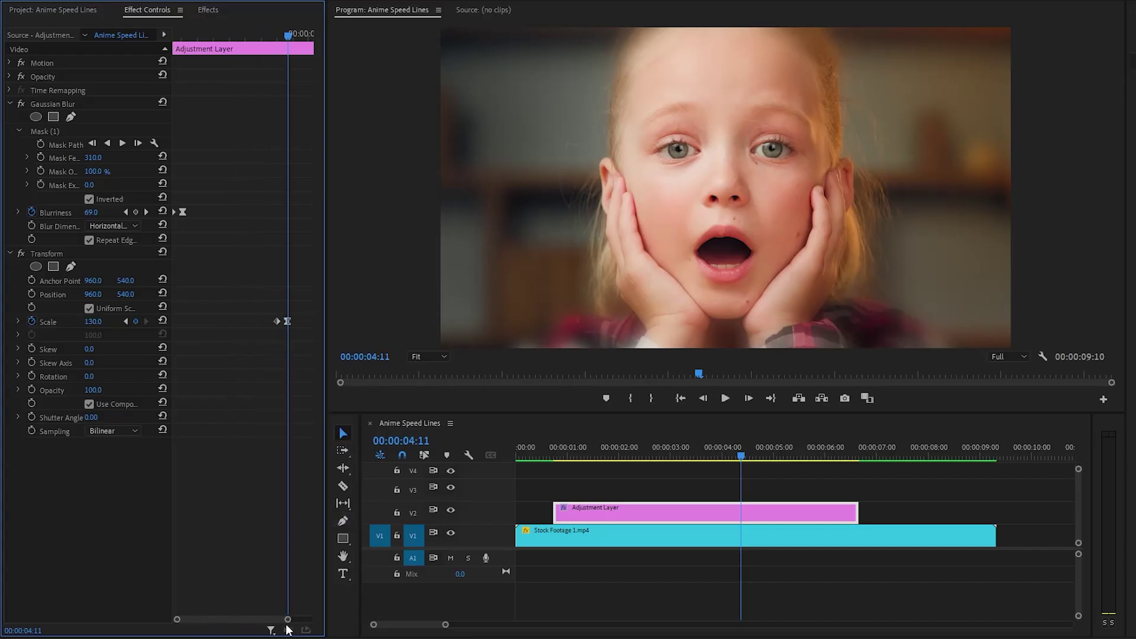
pyautogui.moveTo(287, 619); pyautogui.dragTo(310, 619)
pyautogui.click(247, 324)
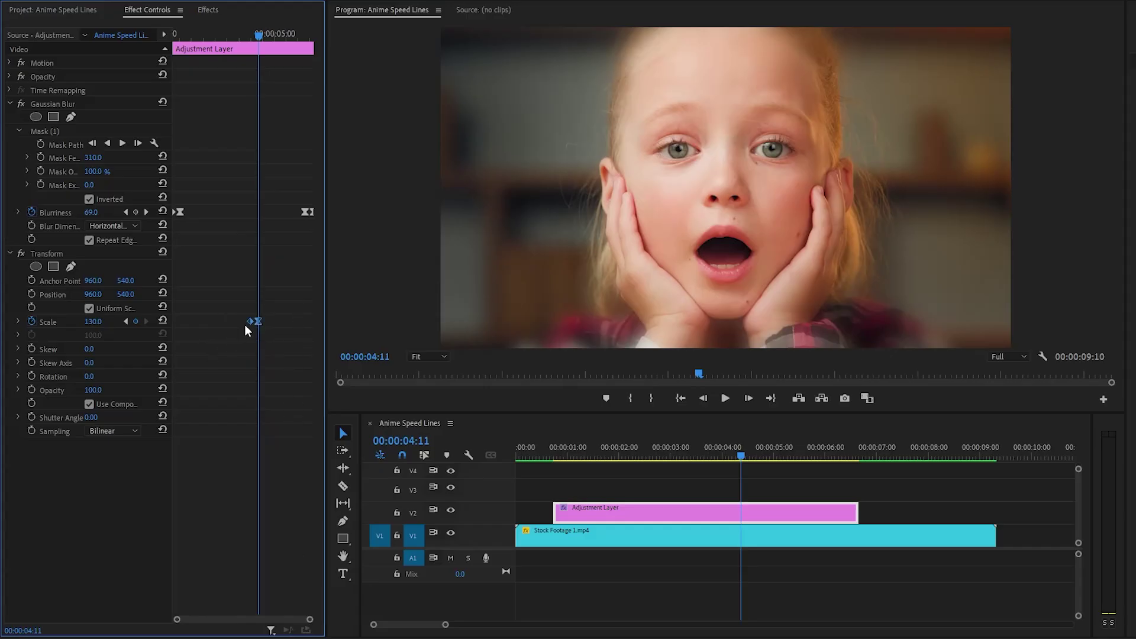
pyautogui.click(214, 372)
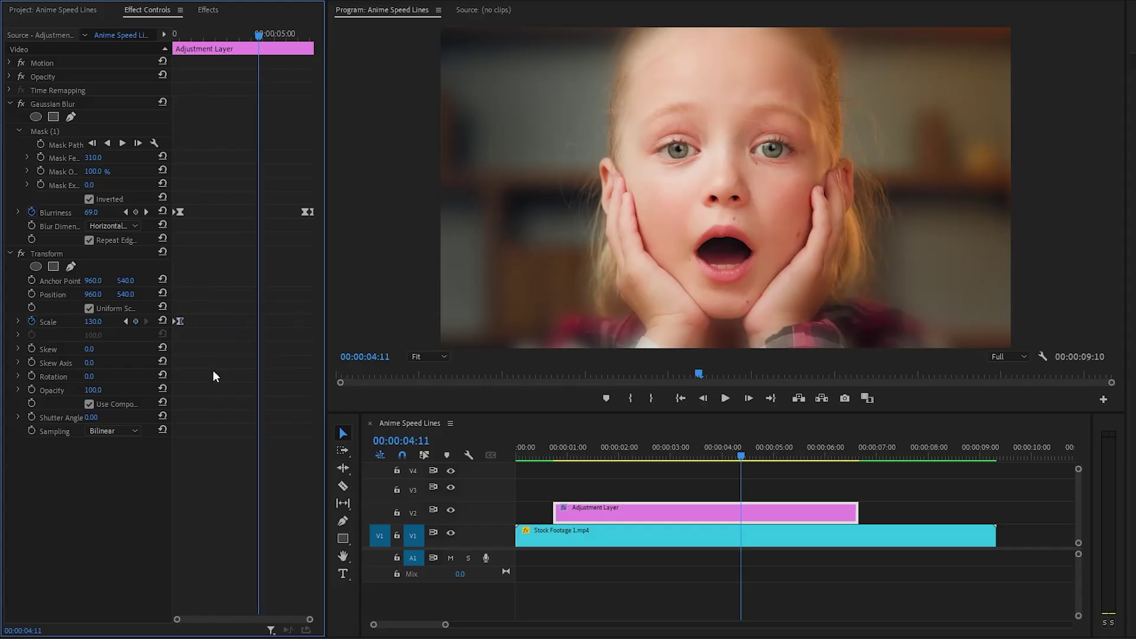
pyautogui.click(136, 320)
pyautogui.moveTo(176, 614); pyautogui.dragTo(217, 619)
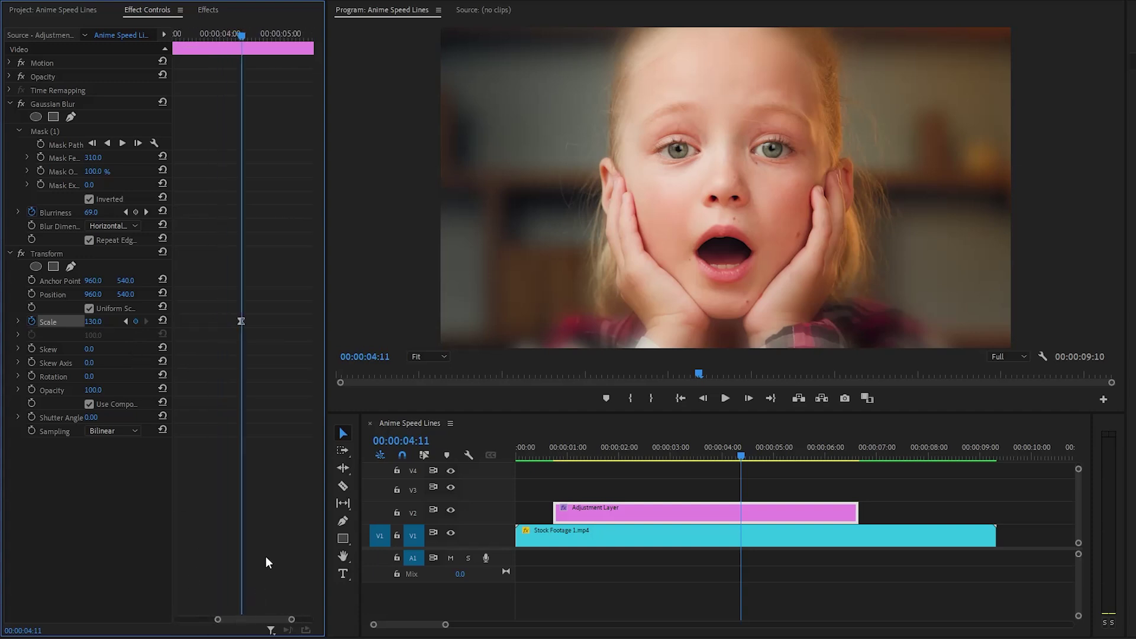
# Return Scale to 100 at 4:21 and add a 0° Rotation keyframe
pyautogui.hotkey('shift', 'Right')
pyautogui.hotkey('shift', 'Right')
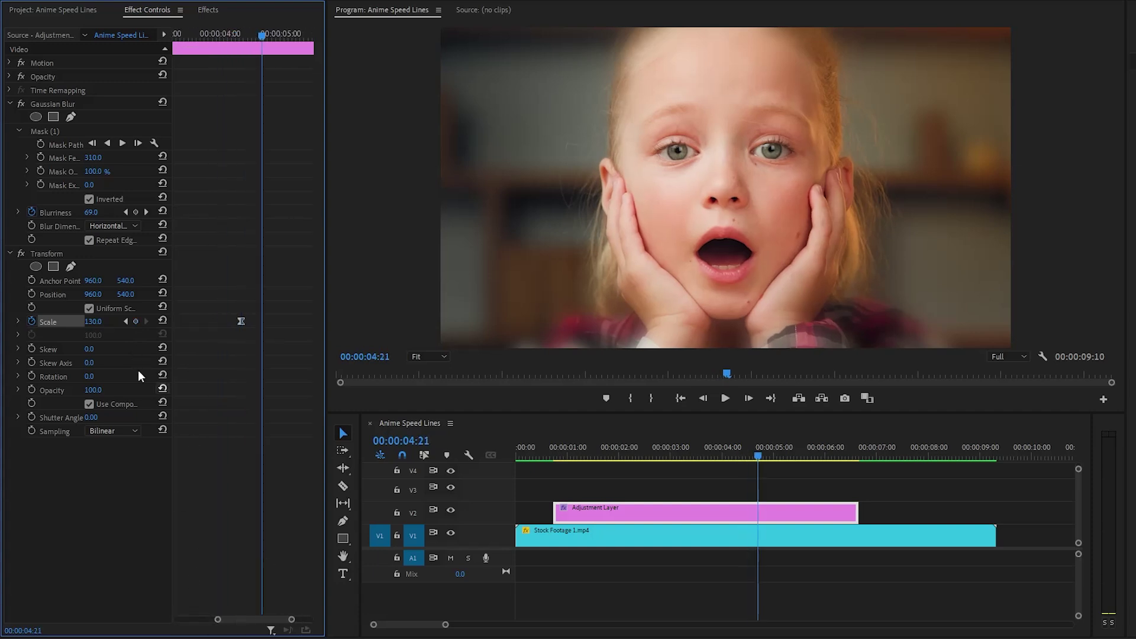
pyautogui.write('100')
pyautogui.press('Return')
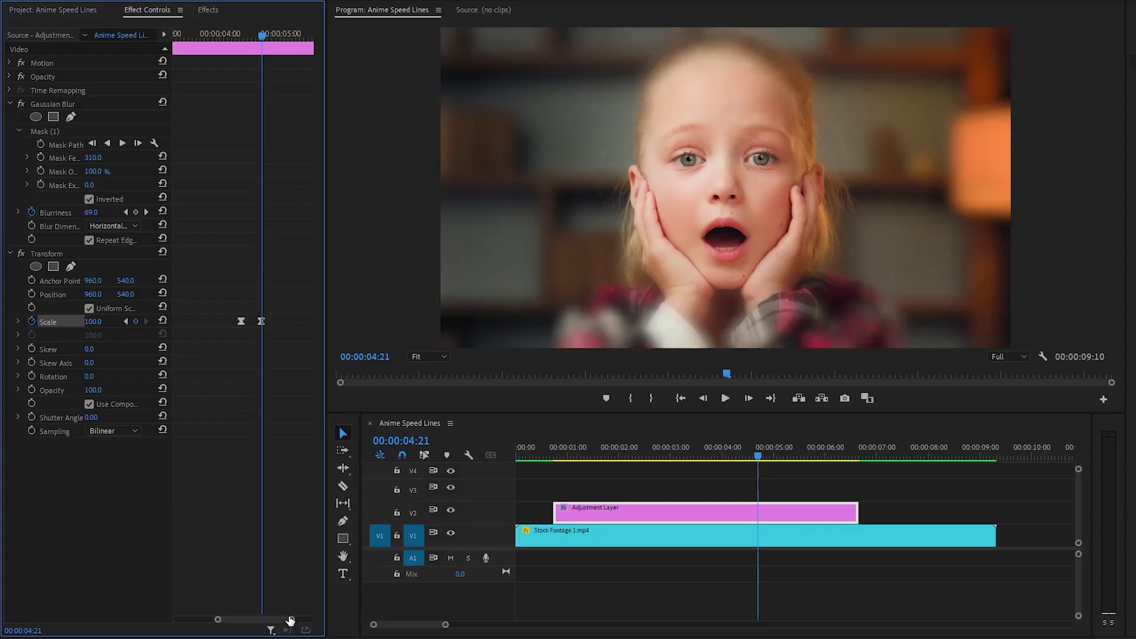
pyautogui.moveTo(290, 620); pyautogui.dragTo(309, 618)
pyautogui.moveTo(202, 297); pyautogui.dragTo(321, 338)
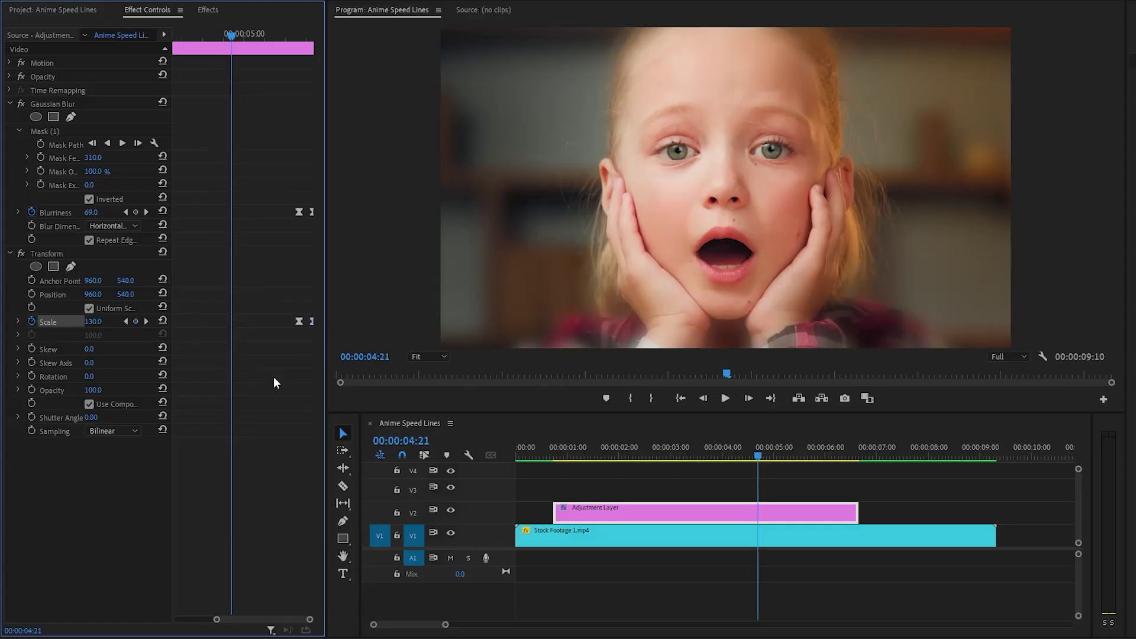
pyautogui.click(31, 376)
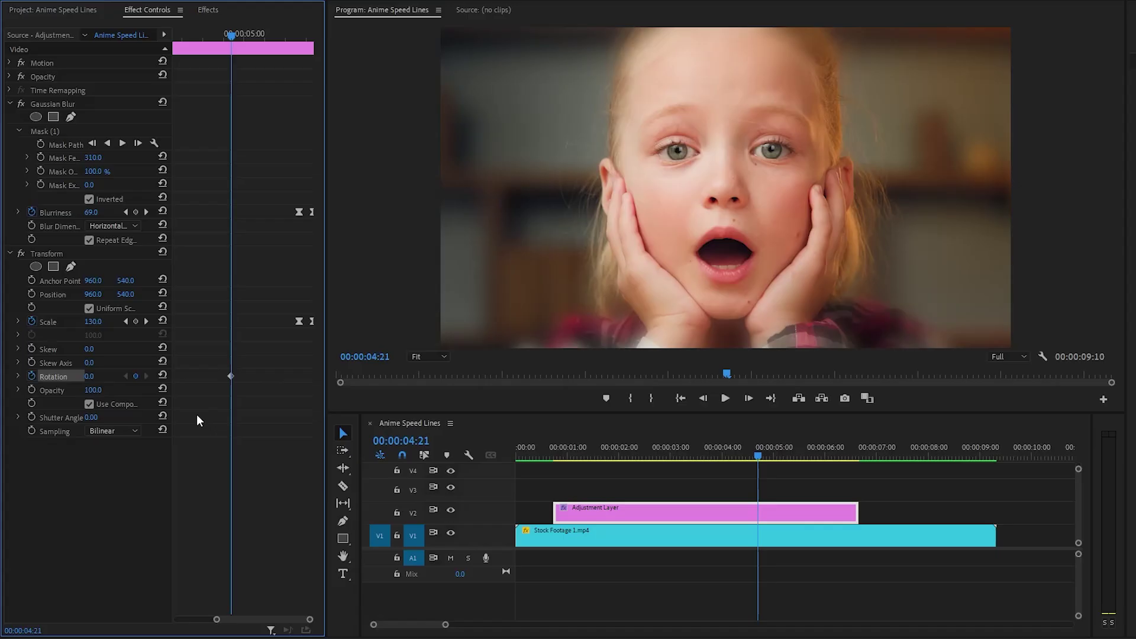
# Set Rotation to 10° at 5:01 and give that keyframe Ease Out
pyautogui.press('Right')
pyautogui.press('Right')
pyautogui.press('Right')
pyautogui.press('Right')
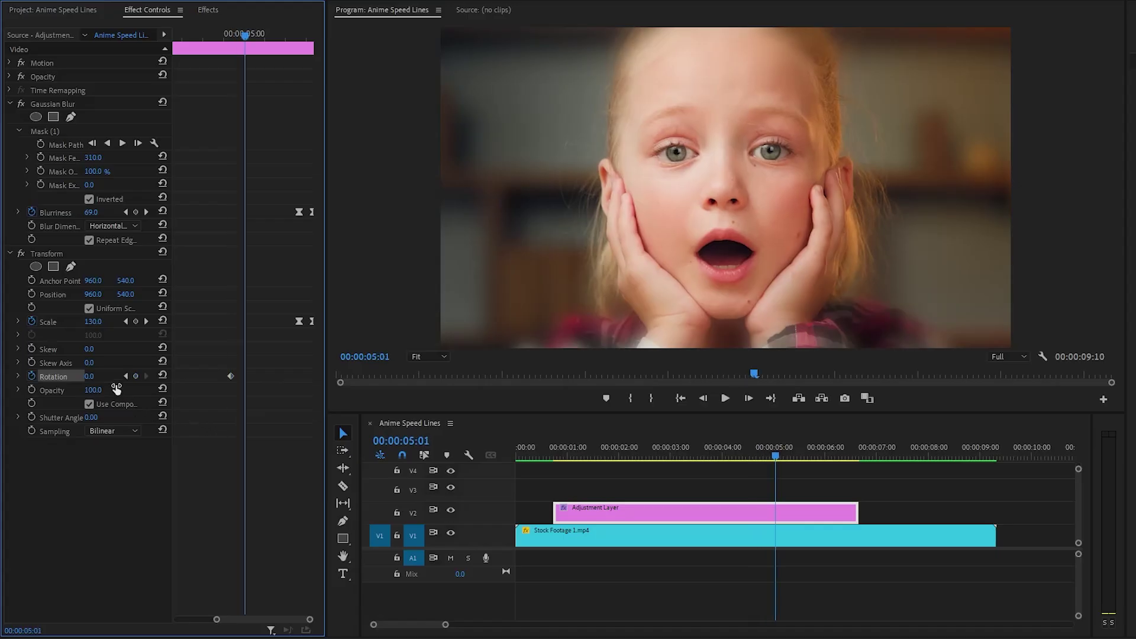
pyautogui.click(90, 376)
pyautogui.write('10')
pyautogui.press('Return')
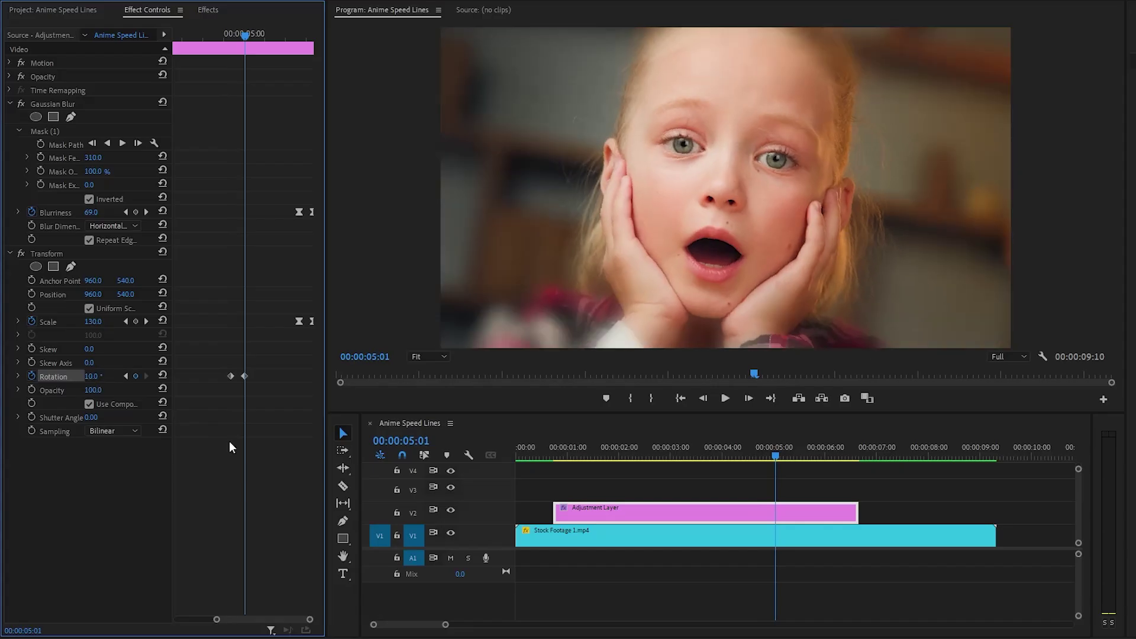
pyautogui.rightClick(245, 376)
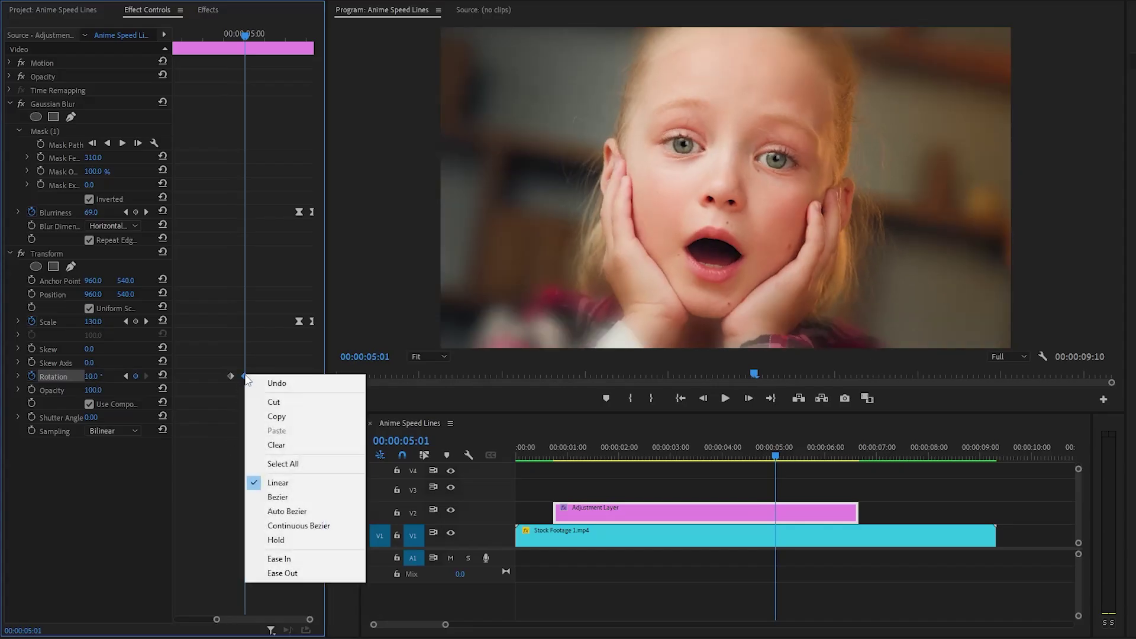
pyautogui.click(278, 574)
# Try a 0° Rotation keyframe ten frames later, then undo it back to 10°
pyautogui.moveTo(217, 619); pyautogui.dragTo(166, 619)
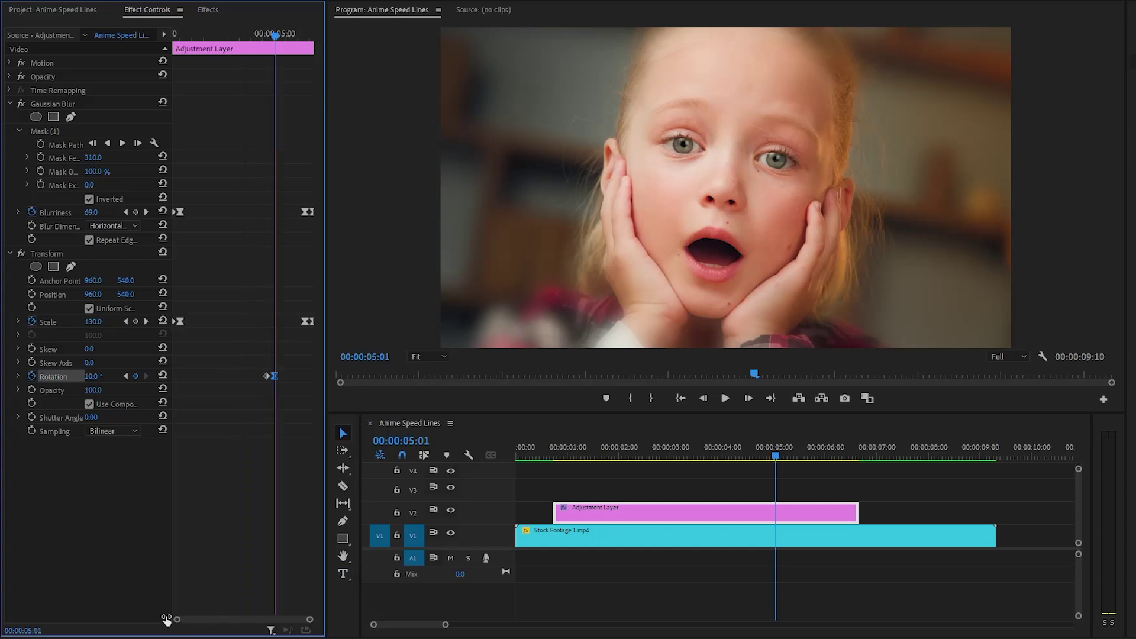
pyautogui.moveTo(256, 367); pyautogui.dragTo(173, 377)
pyautogui.click(135, 376)
pyautogui.moveTo(178, 618); pyautogui.dragTo(242, 619)
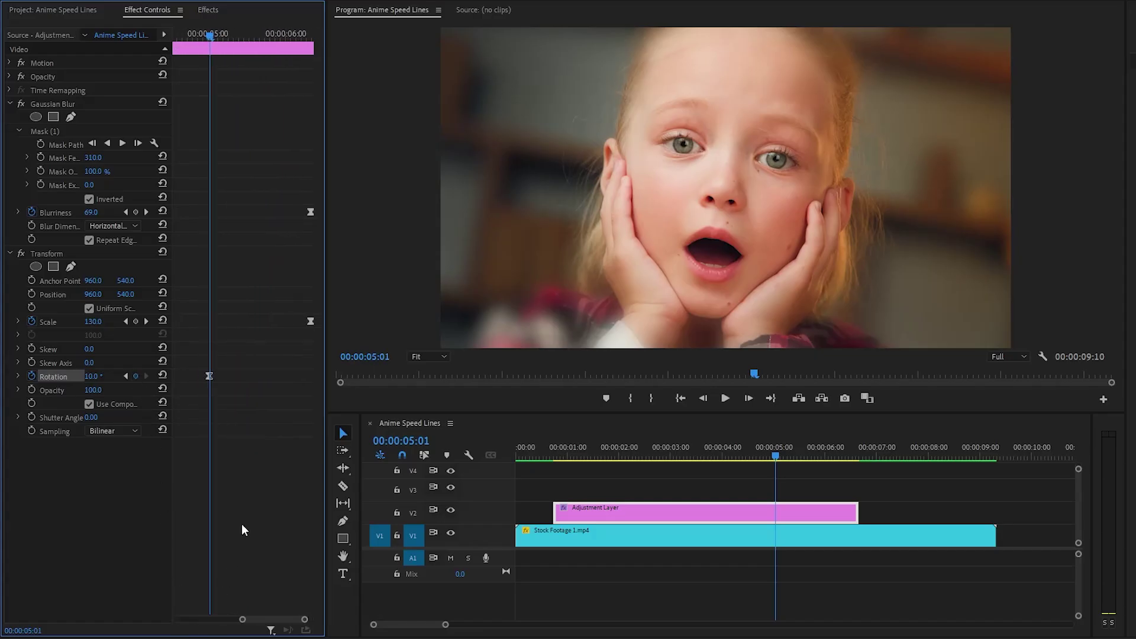
pyautogui.hotkey('shift', 'Right')
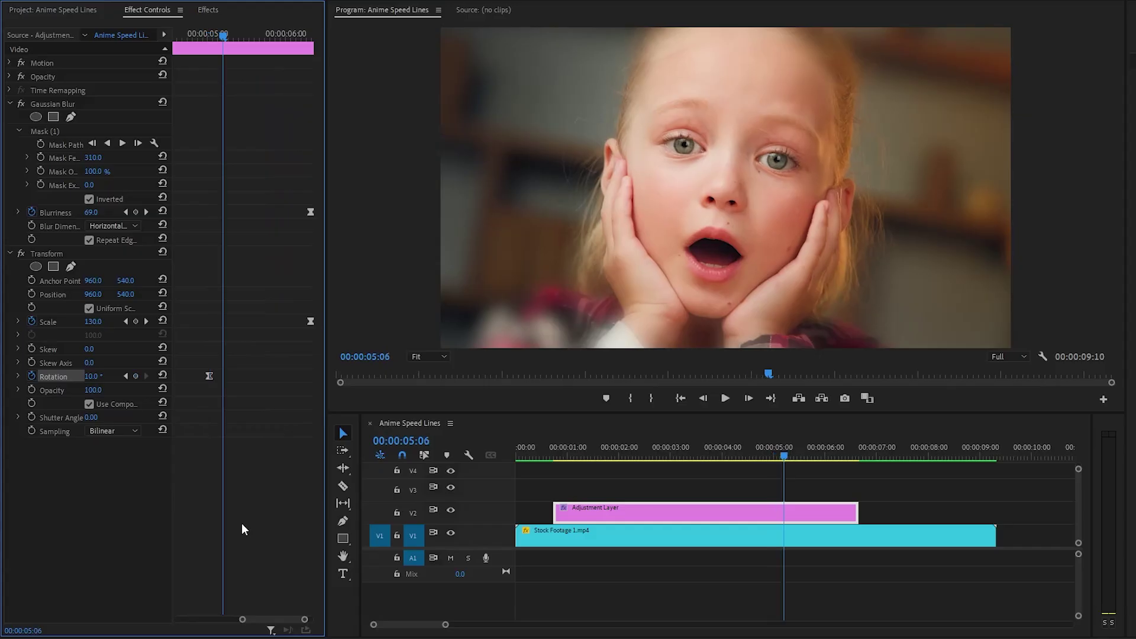
pyautogui.hotkey('shift', 'Right')
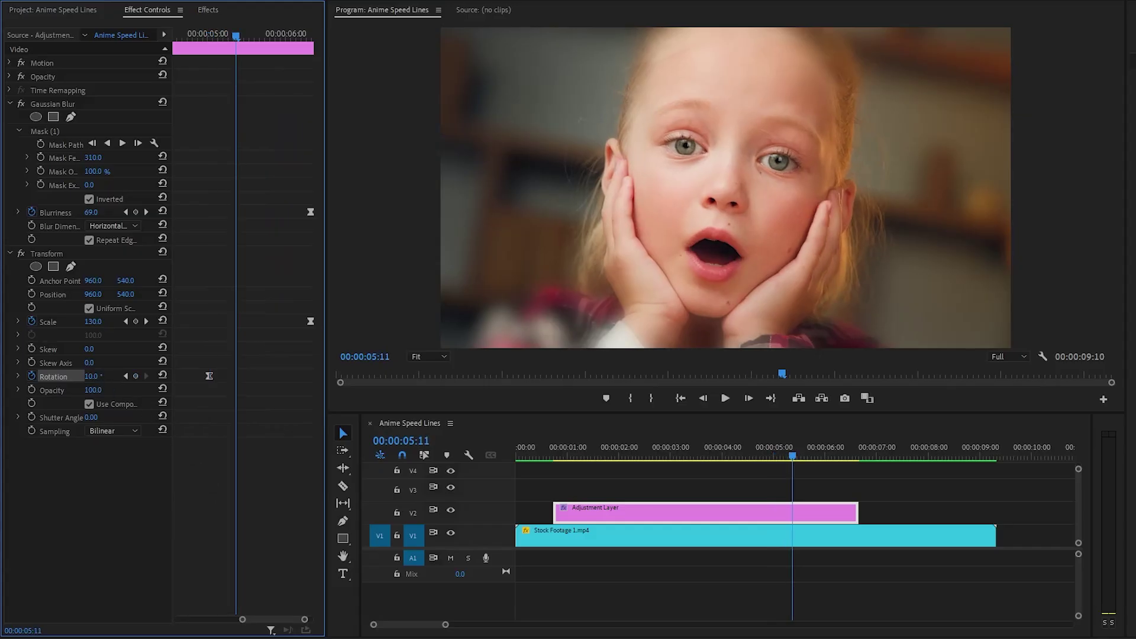
pyautogui.click(95, 376)
pyautogui.write('0')
pyautogui.press('Return')
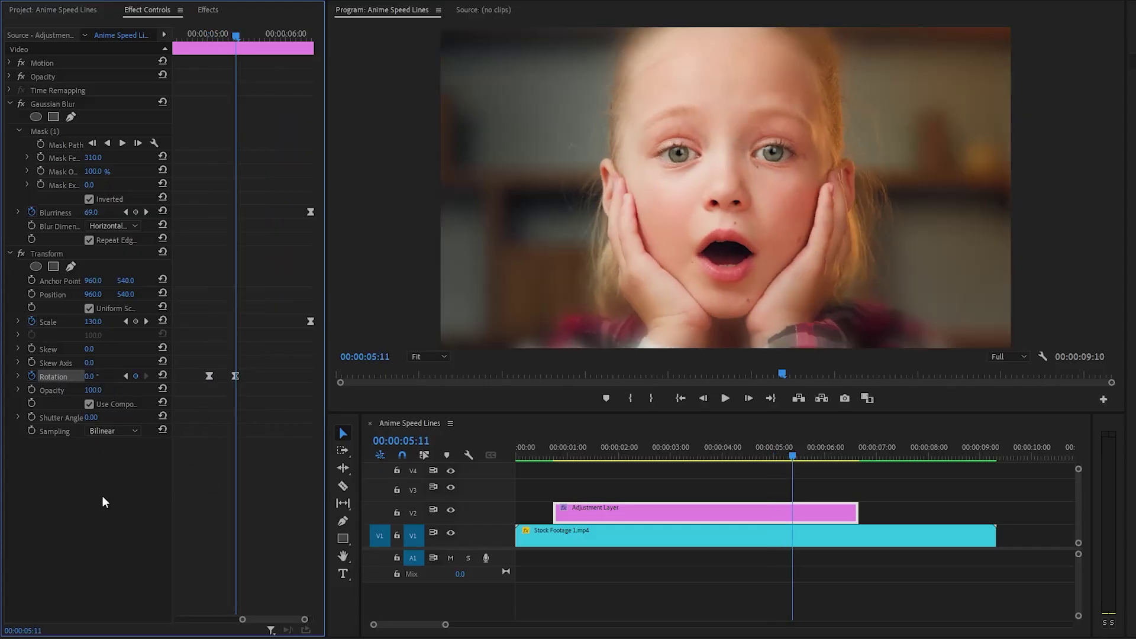
pyautogui.moveTo(243, 620); pyautogui.dragTo(240, 619)
pyautogui.hotkey('ctrl', 'z')
pyautogui.hotkey('ctrl', 'z')
pyautogui.hotkey('ctrl', 'z')
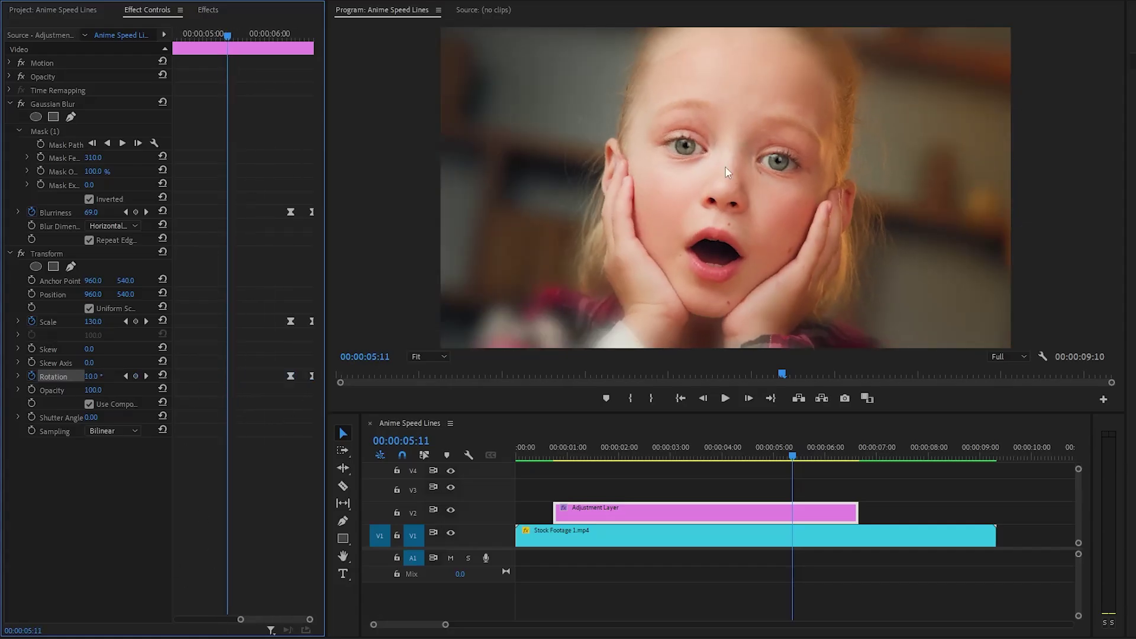
# Play the sequence from the start to preview the blur, zoom and tilt, then show the Project panel
pyautogui.click(791, 448)
pyautogui.press('Home')
pyautogui.click(878, 478)
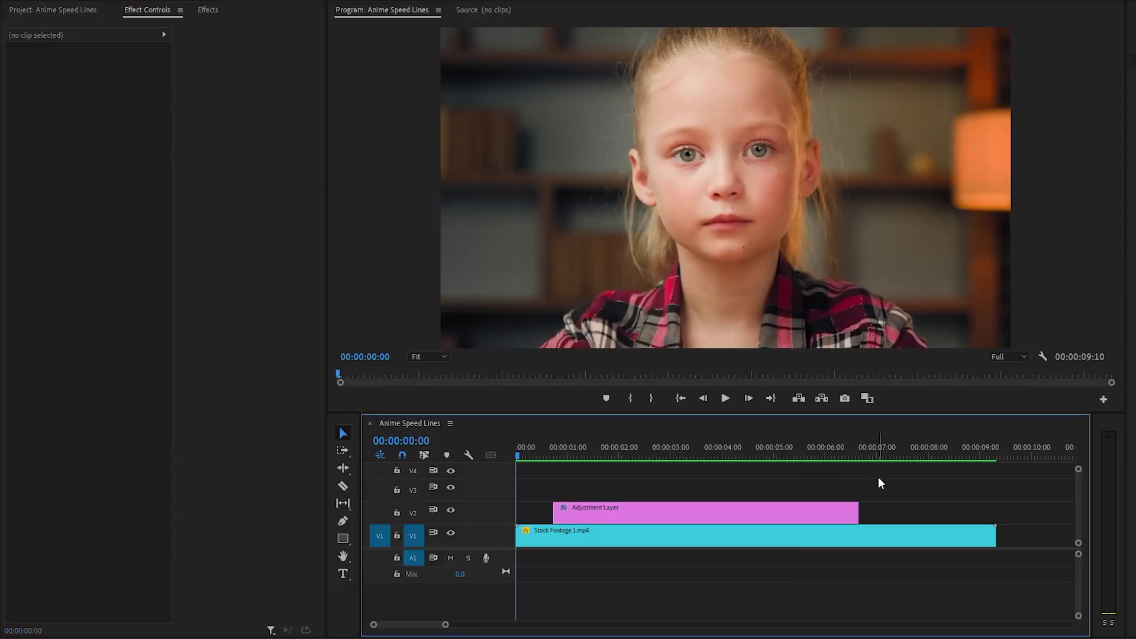
pyautogui.press('space')
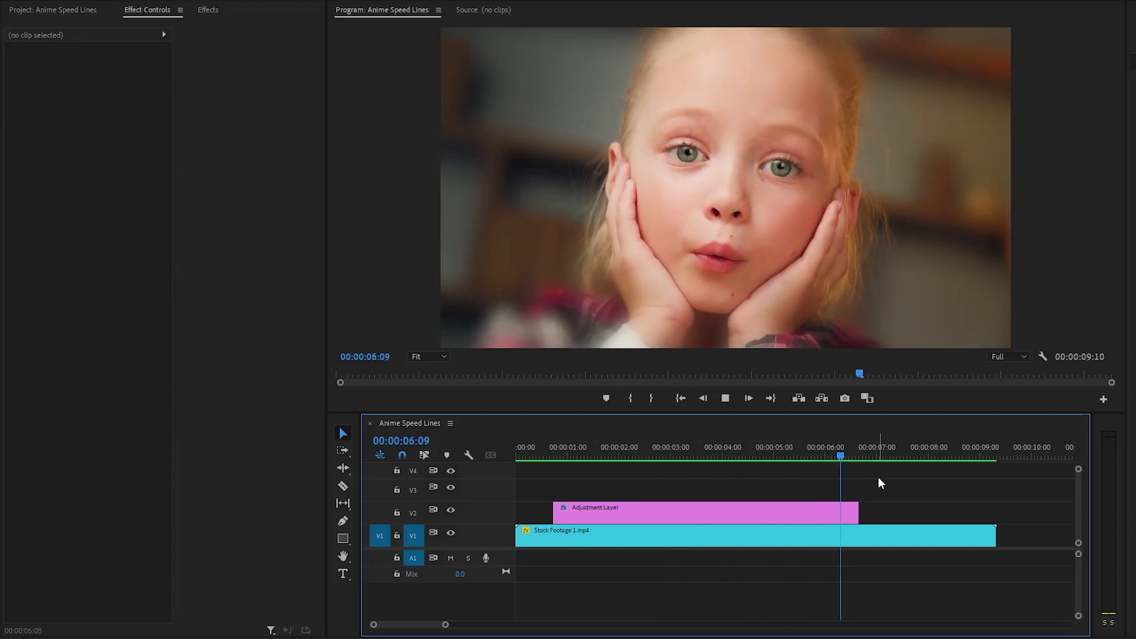
pyautogui.press('space')
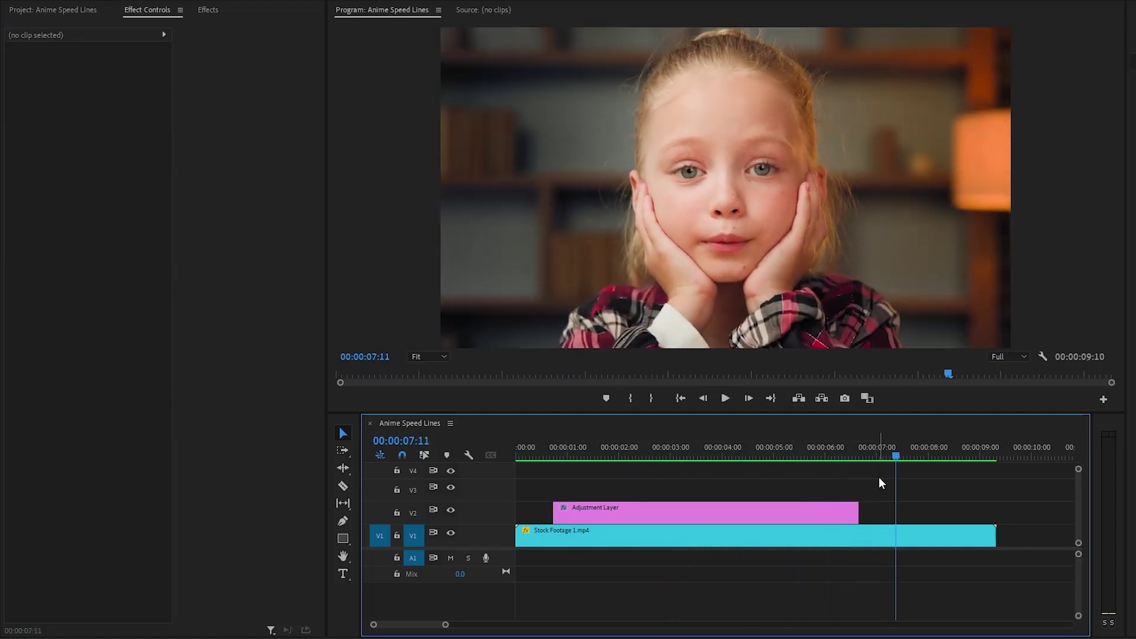
pyautogui.click(88, 10)
pyautogui.click(99, 286)
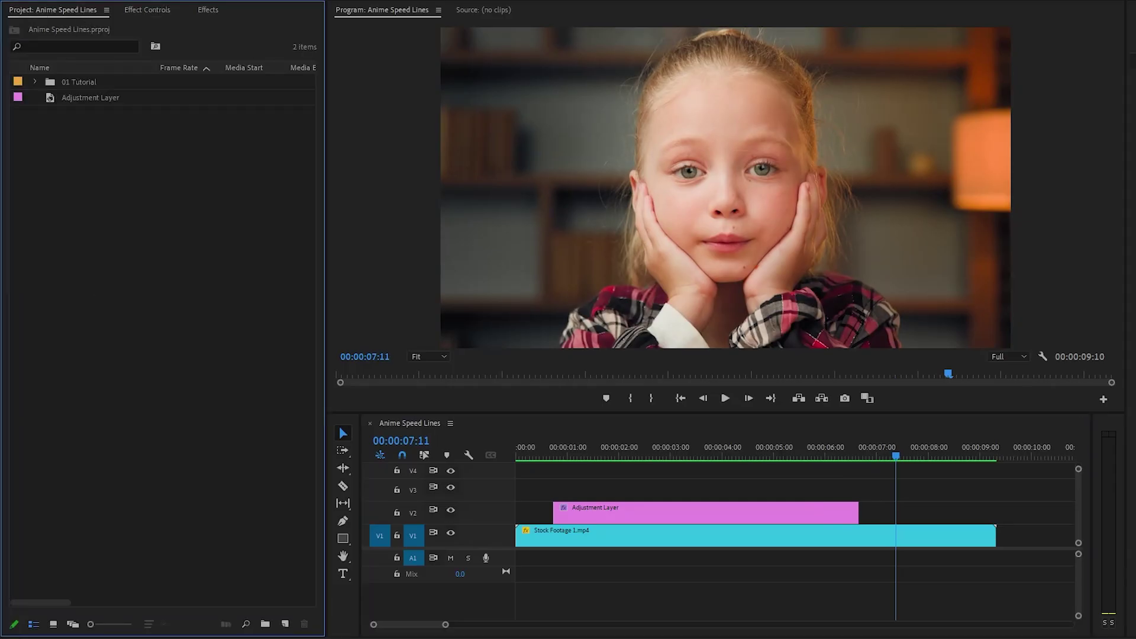
# Import the speed-line Overlay.mov, place it on V3, and set it to frame size
pyautogui.hotkey('alt', 'Tab')
pyautogui.click(453, 275)
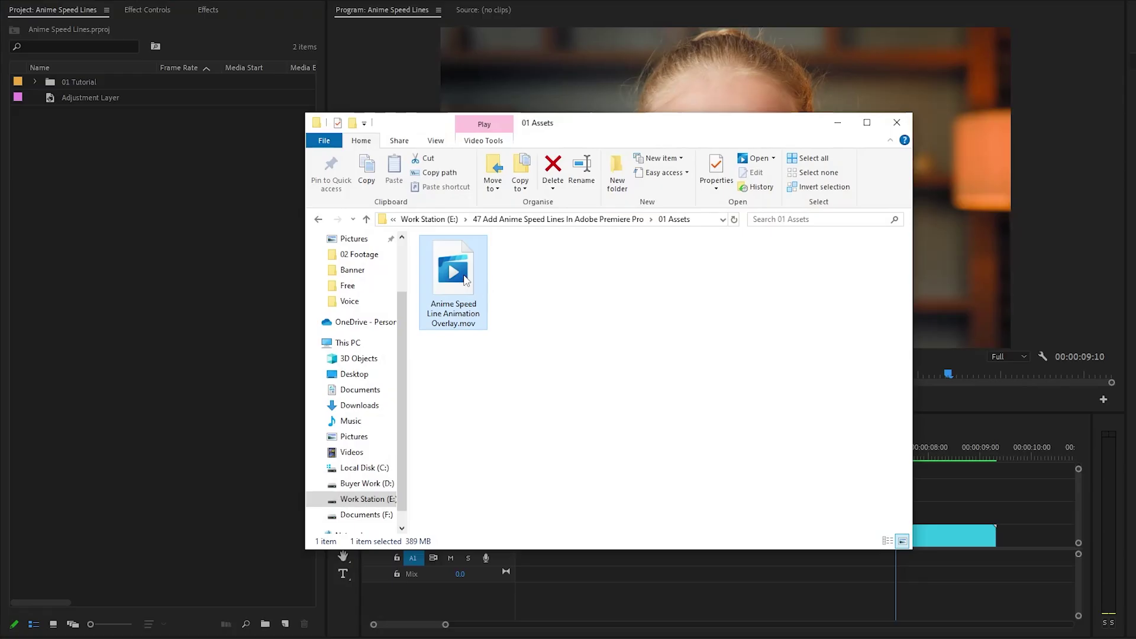
pyautogui.moveTo(467, 281); pyautogui.dragTo(178, 266)
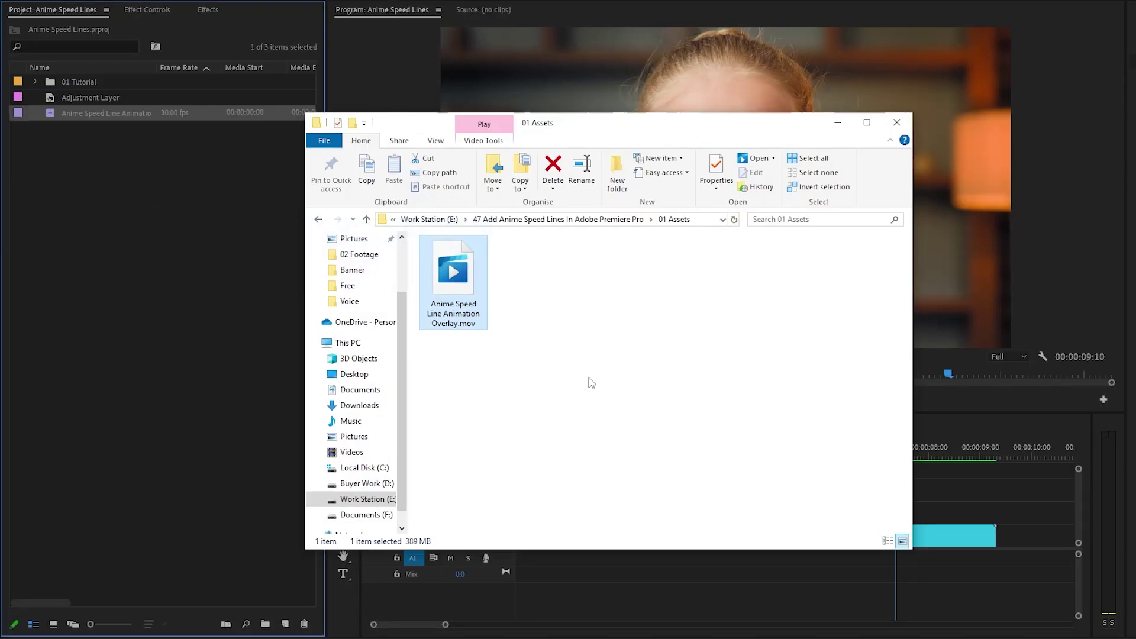
pyautogui.click(837, 123)
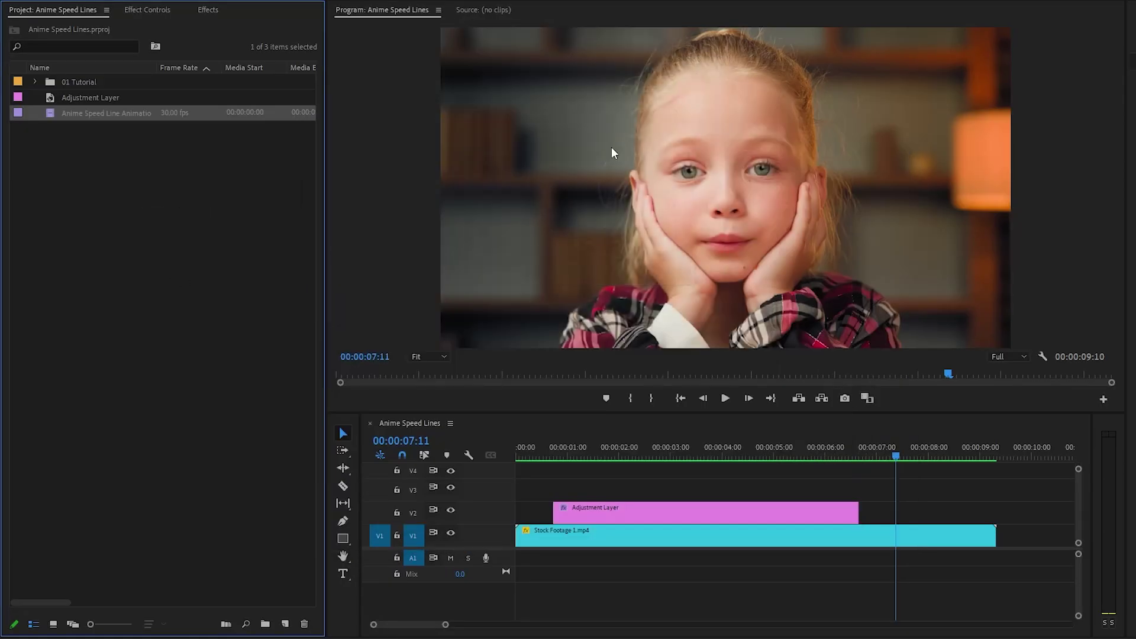
pyautogui.moveTo(52, 112); pyautogui.dragTo(577, 490)
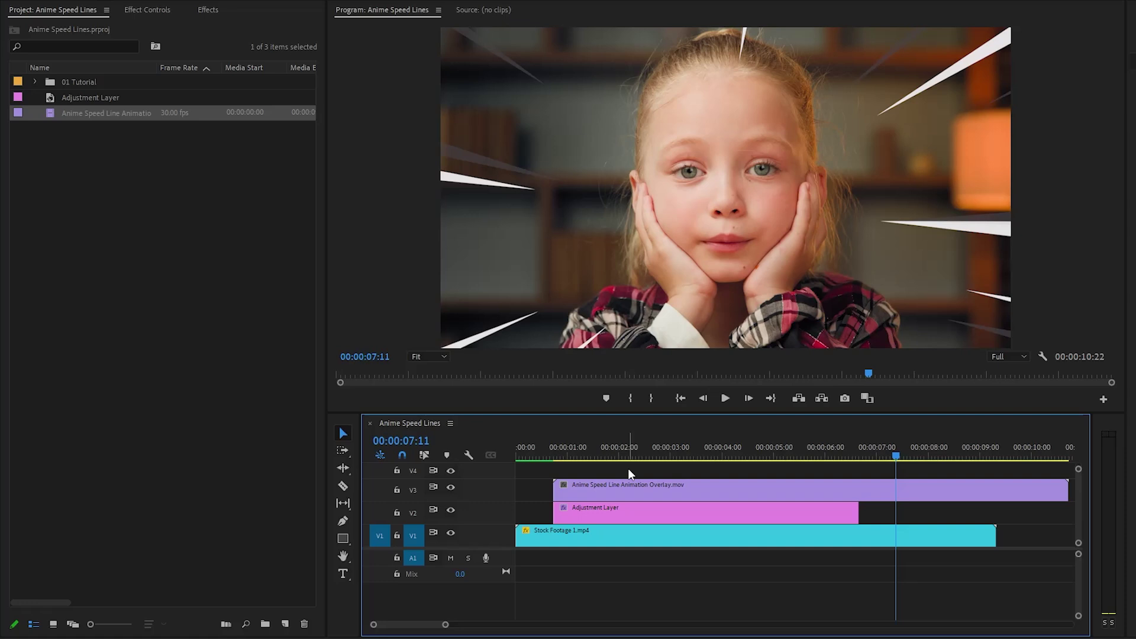
pyautogui.rightClick(654, 490)
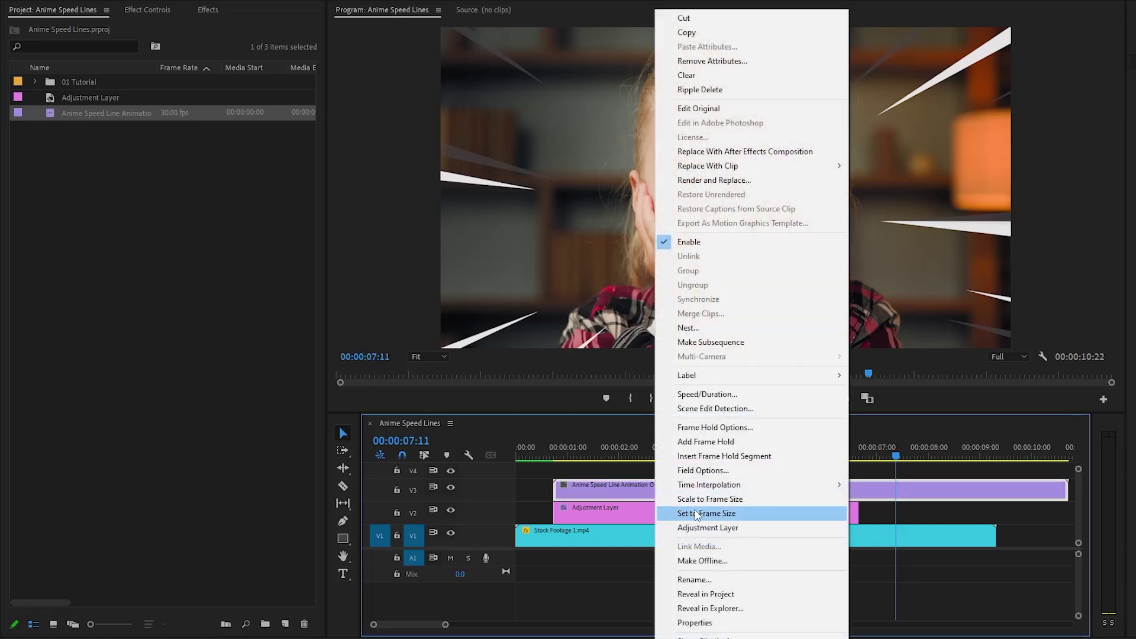
pyautogui.click(747, 518)
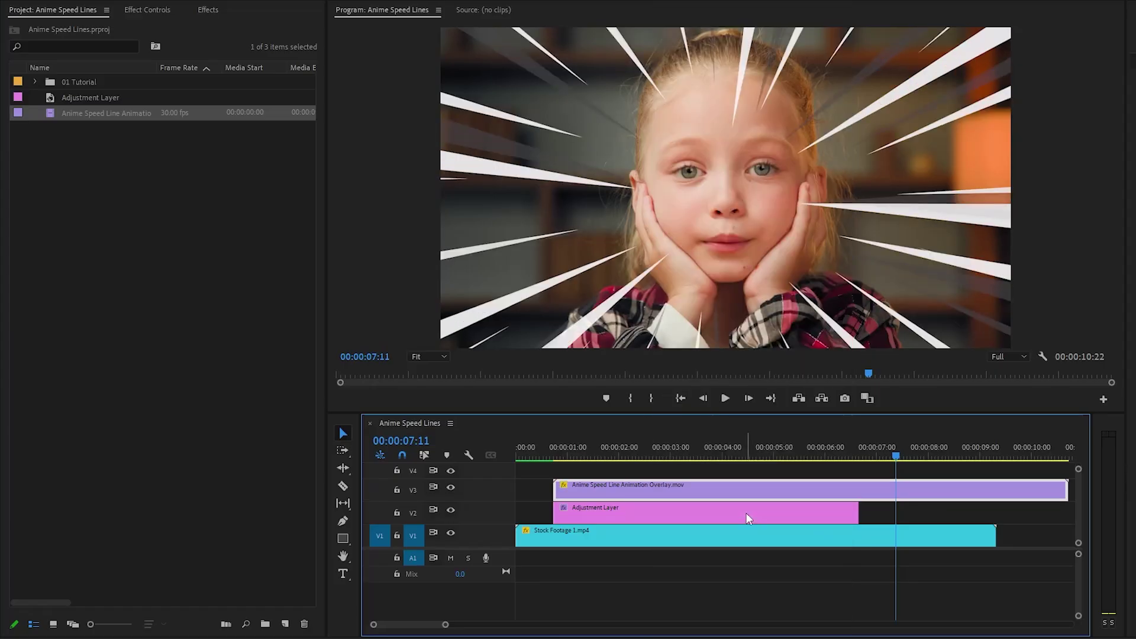
# Razor the overlay where the adjustment layer ends and delete the leftover piece
pyautogui.press('c')
pyautogui.click(859, 490)
pyautogui.press('v')
pyautogui.click(895, 497)
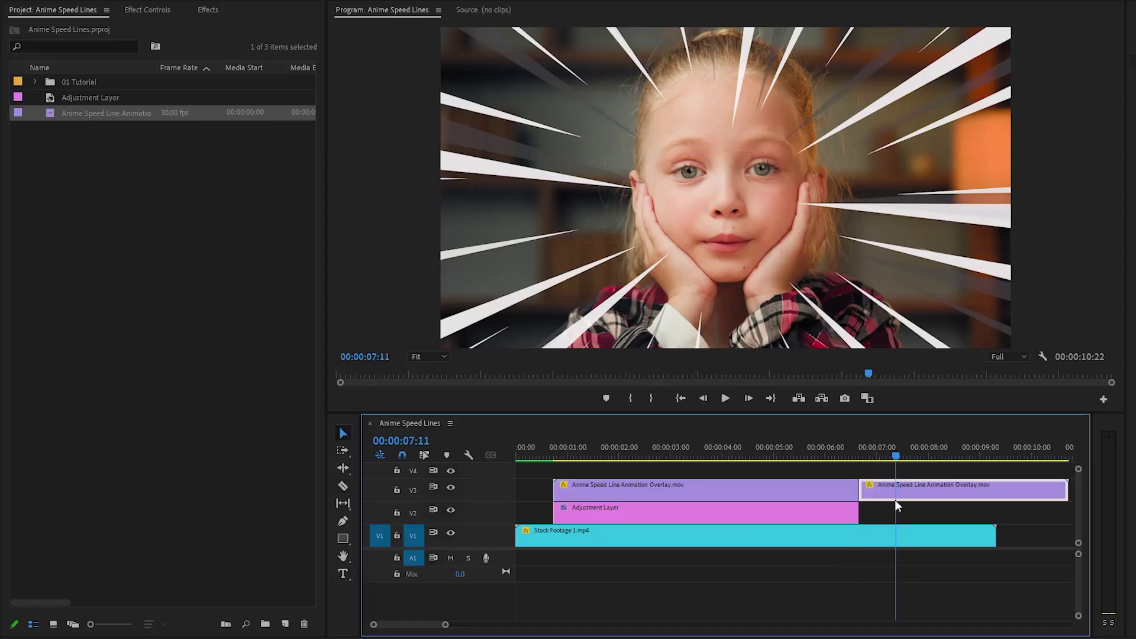
pyautogui.press('Delete')
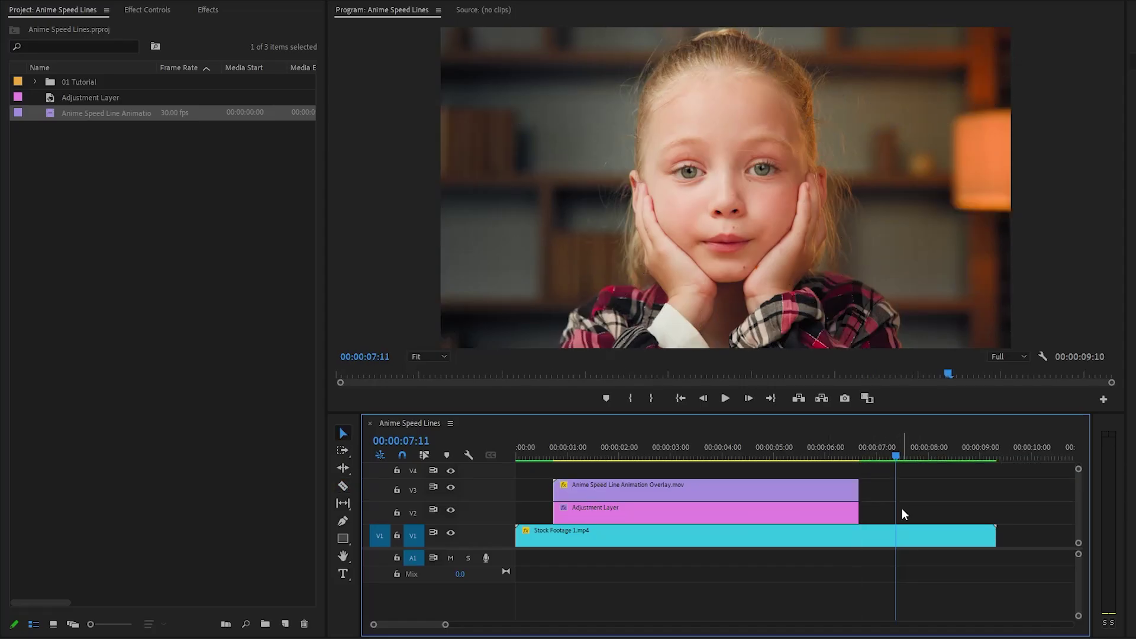
pyautogui.click(699, 453)
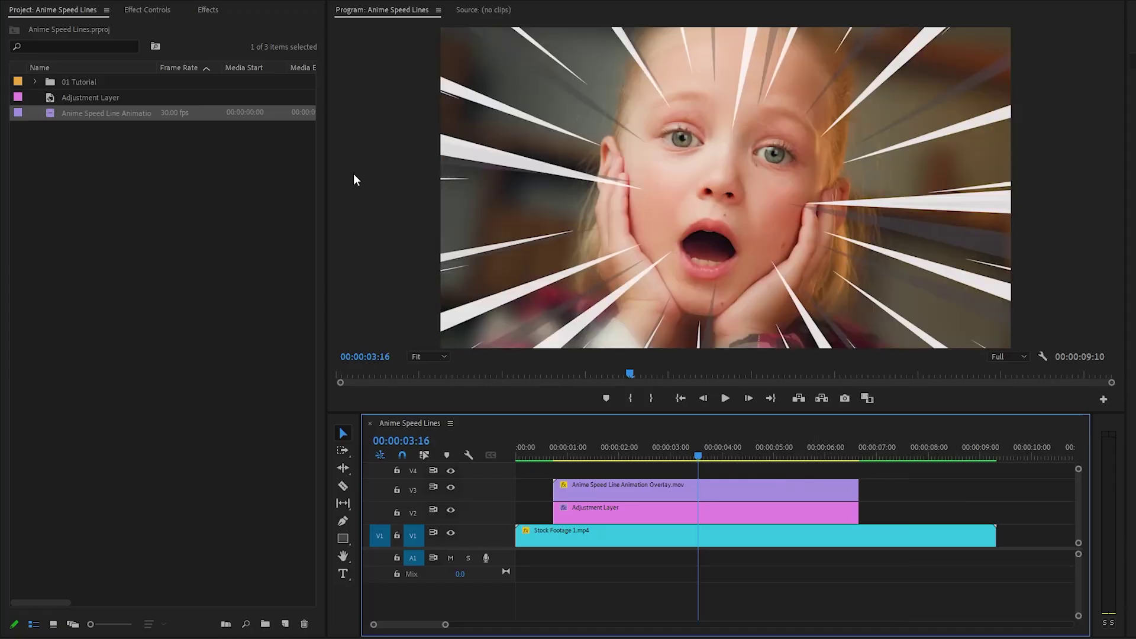
pyautogui.click(147, 10)
pyautogui.click(640, 491)
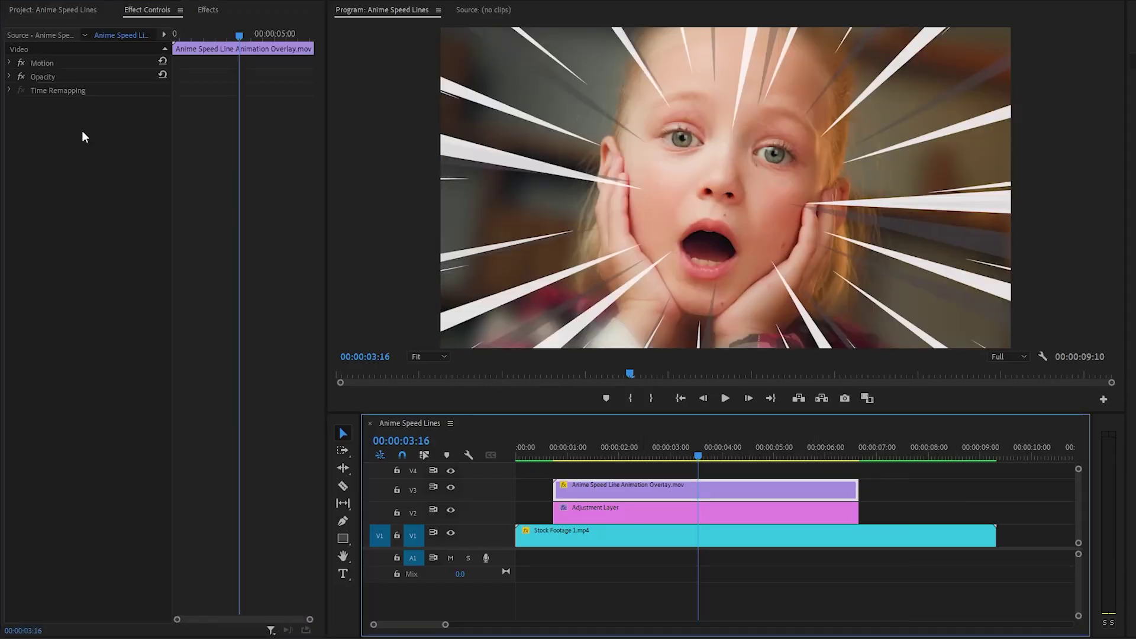
# Keyframe the overlay's Opacity from 0% up to 100% ten frames later
pyautogui.click(10, 77)
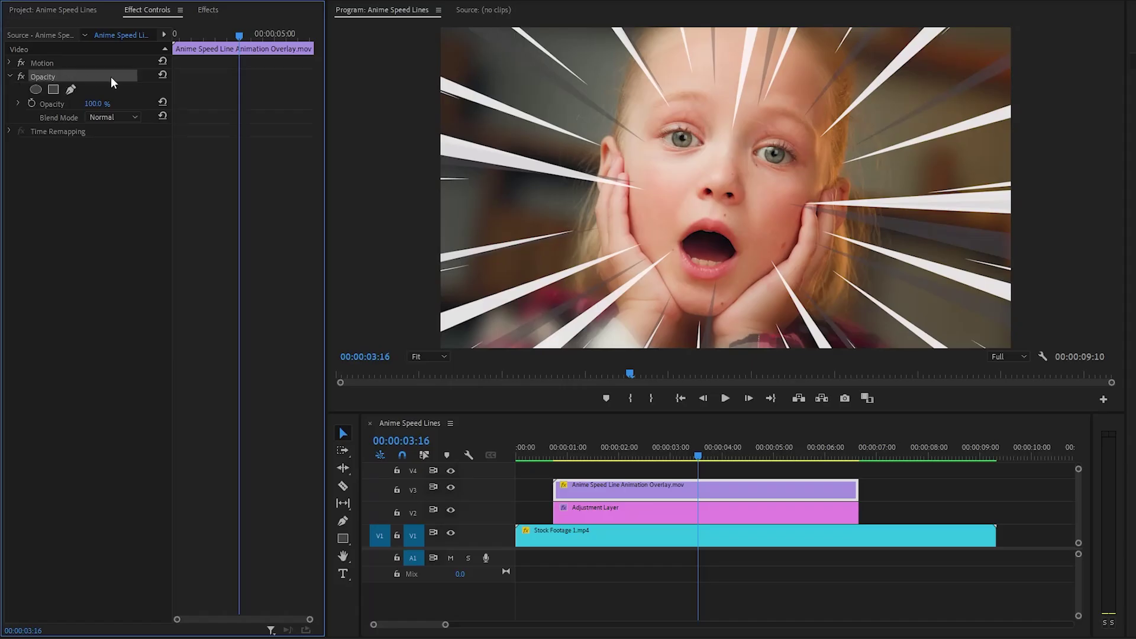
pyautogui.click(32, 103)
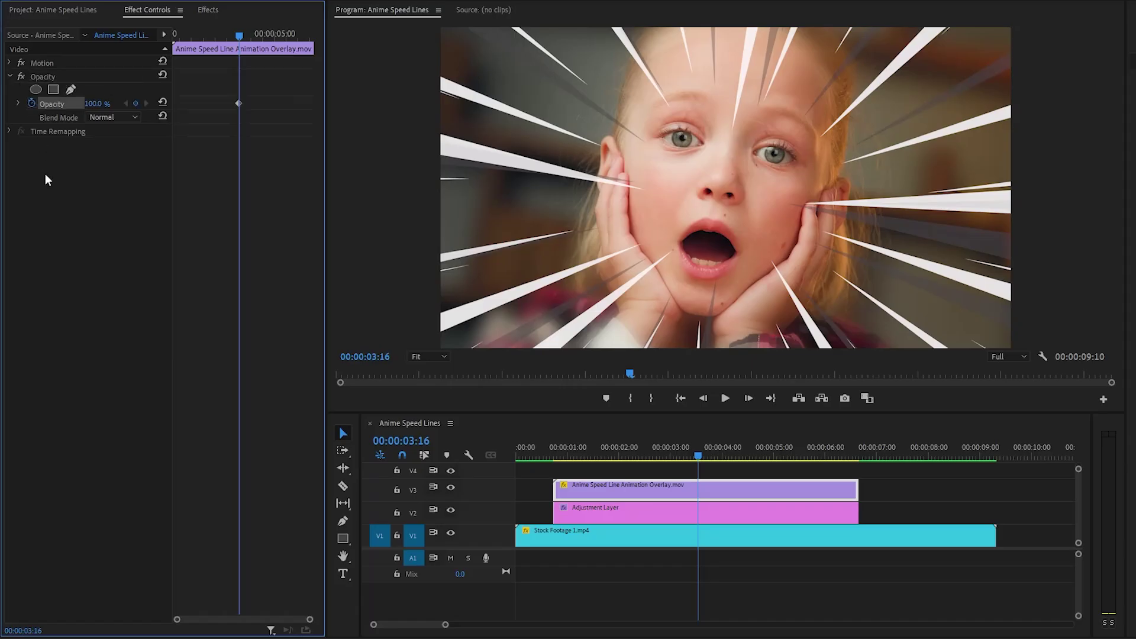
pyautogui.click(93, 104)
pyautogui.write('0')
pyautogui.press('Return')
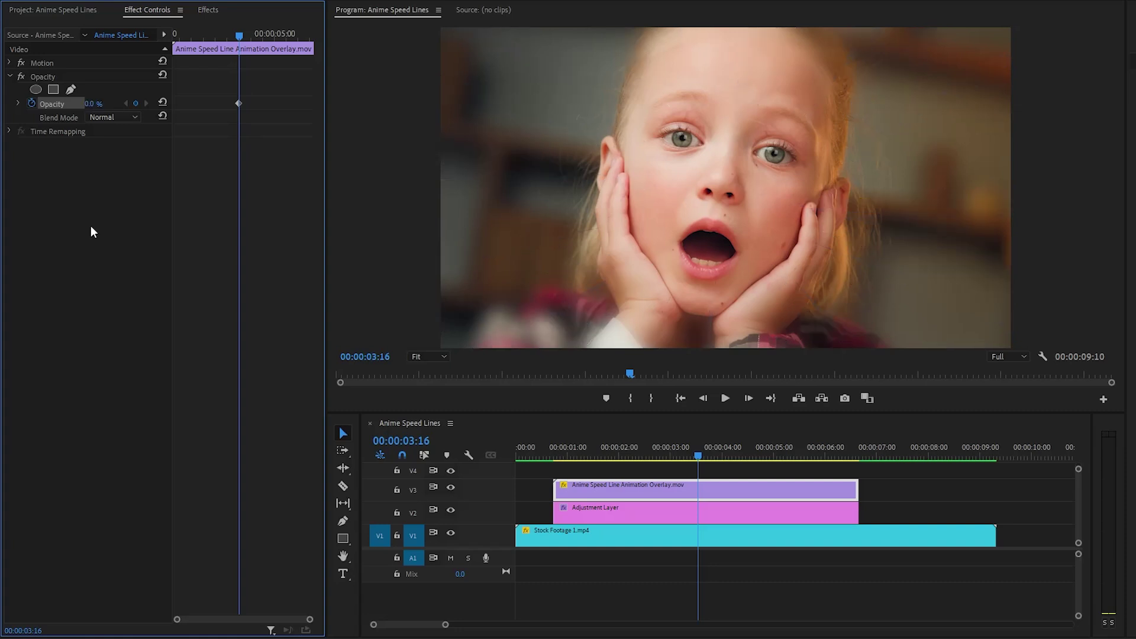
pyautogui.hotkey('shift', 'Right')
pyautogui.hotkey('shift', 'Right')
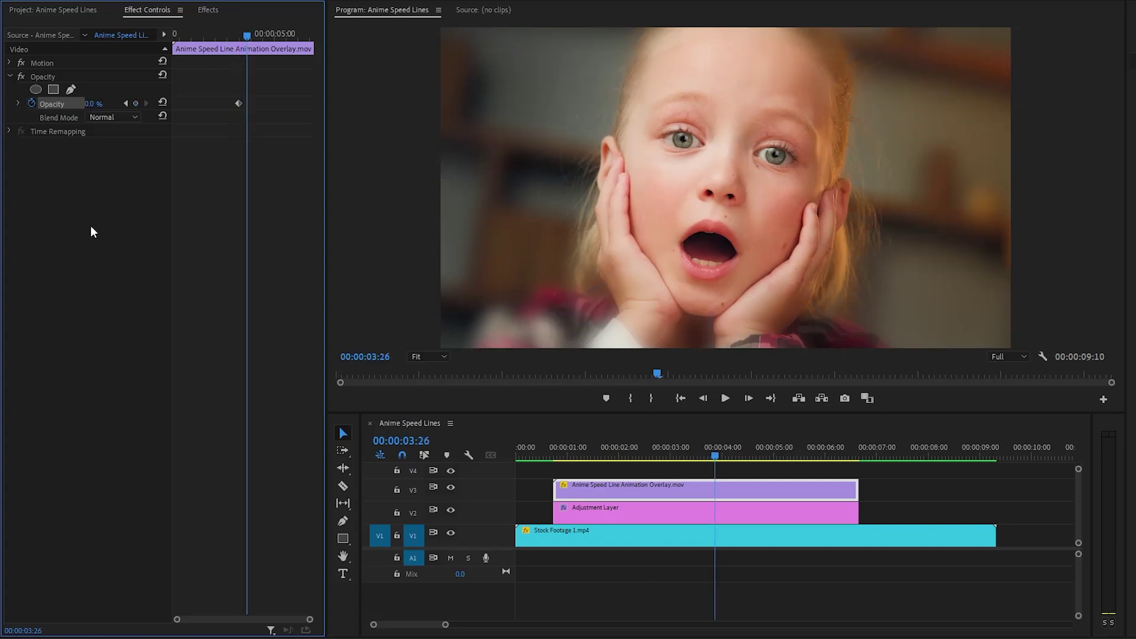
pyautogui.click(93, 103)
pyautogui.write('100')
pyautogui.press('Return')
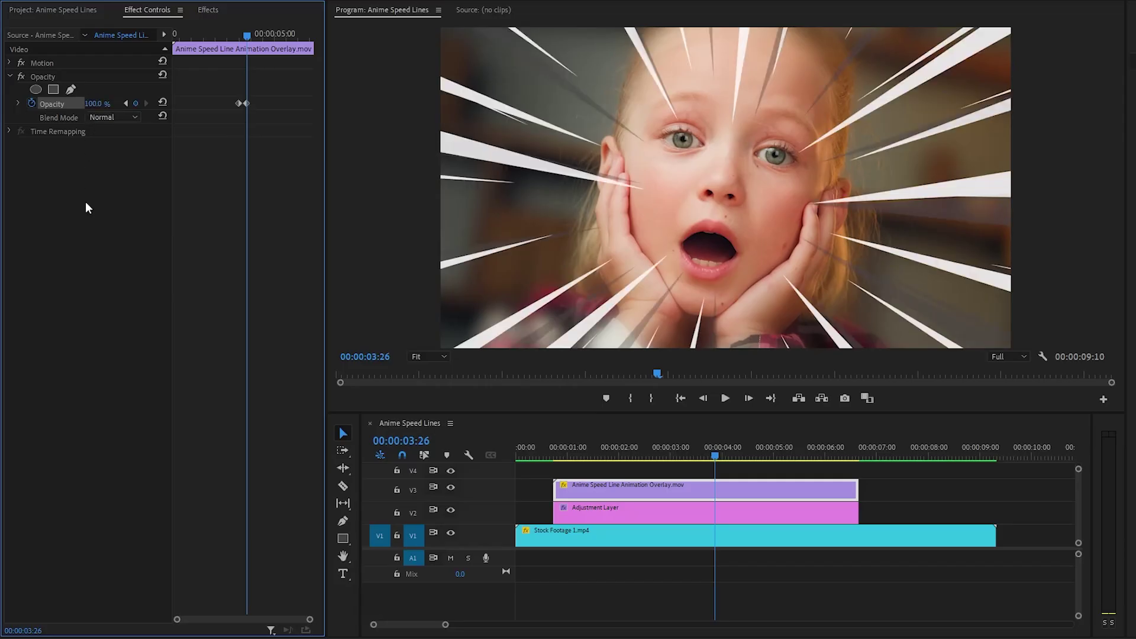
# Keyframe Opacity back down to 0% ten frames on, and shift those keys toward the clip end
pyautogui.click(240, 106)
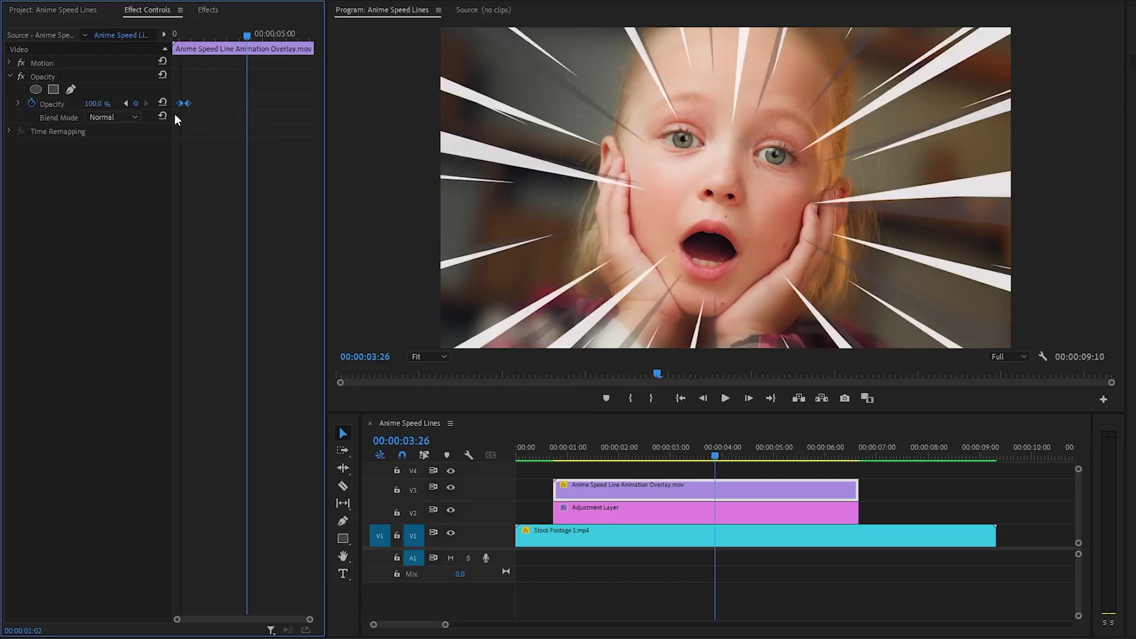
pyautogui.click(136, 213)
pyautogui.click(136, 104)
pyautogui.hotkey('shift', 'Right')
pyautogui.hotkey('shift', 'Right')
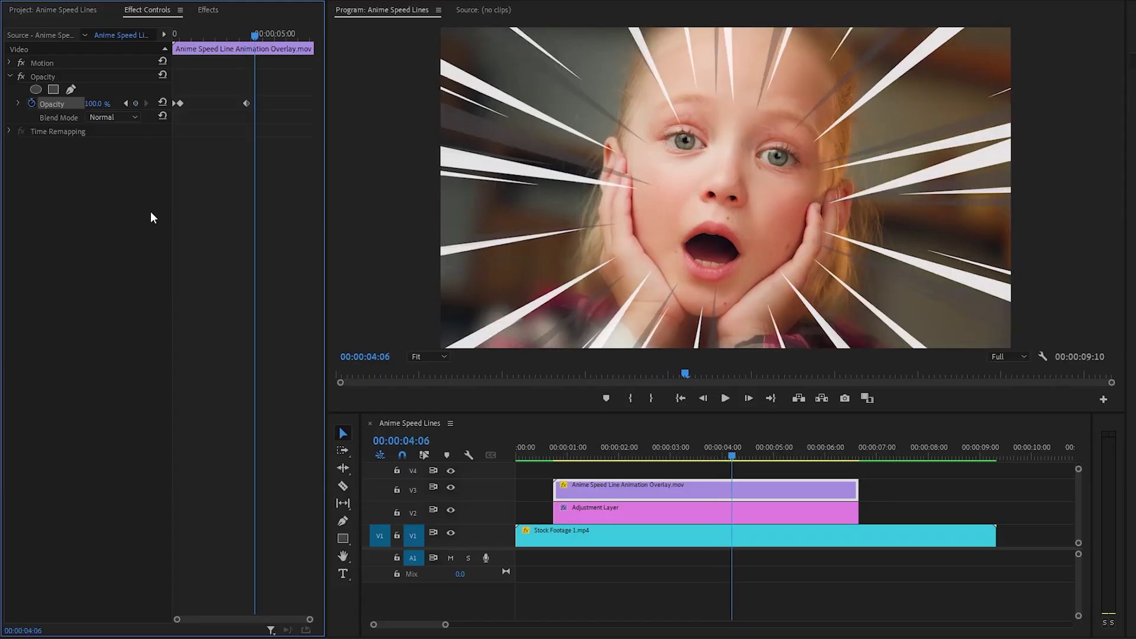
pyautogui.moveTo(107, 108); pyautogui.dragTo(112, 194)
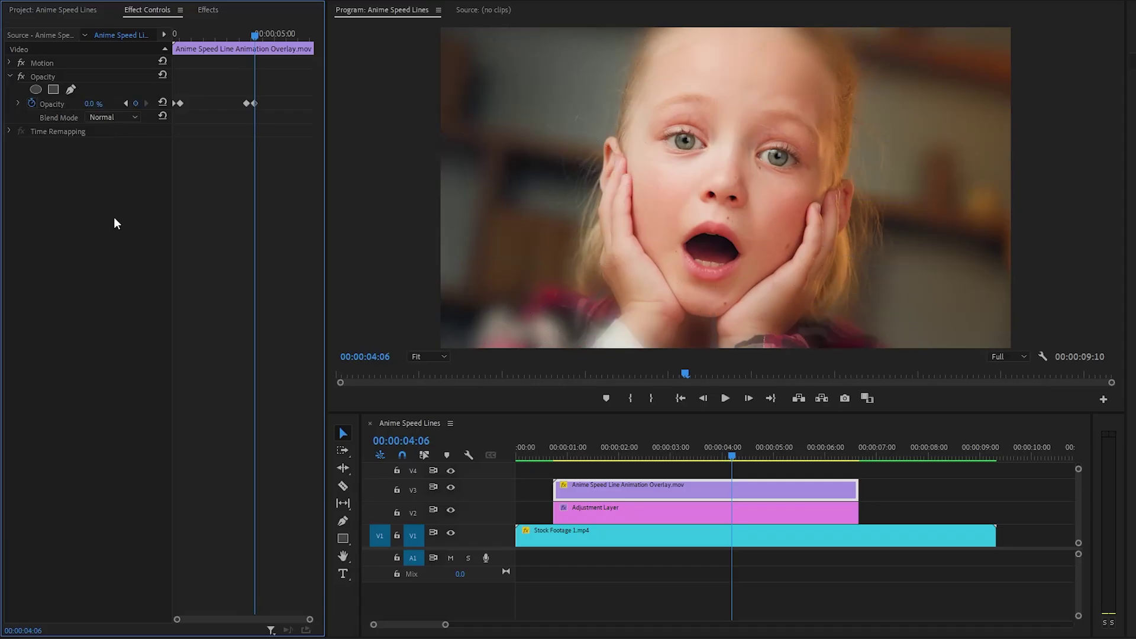
pyautogui.moveTo(228, 90); pyautogui.dragTo(288, 150)
pyautogui.moveTo(260, 105); pyautogui.dragTo(312, 121)
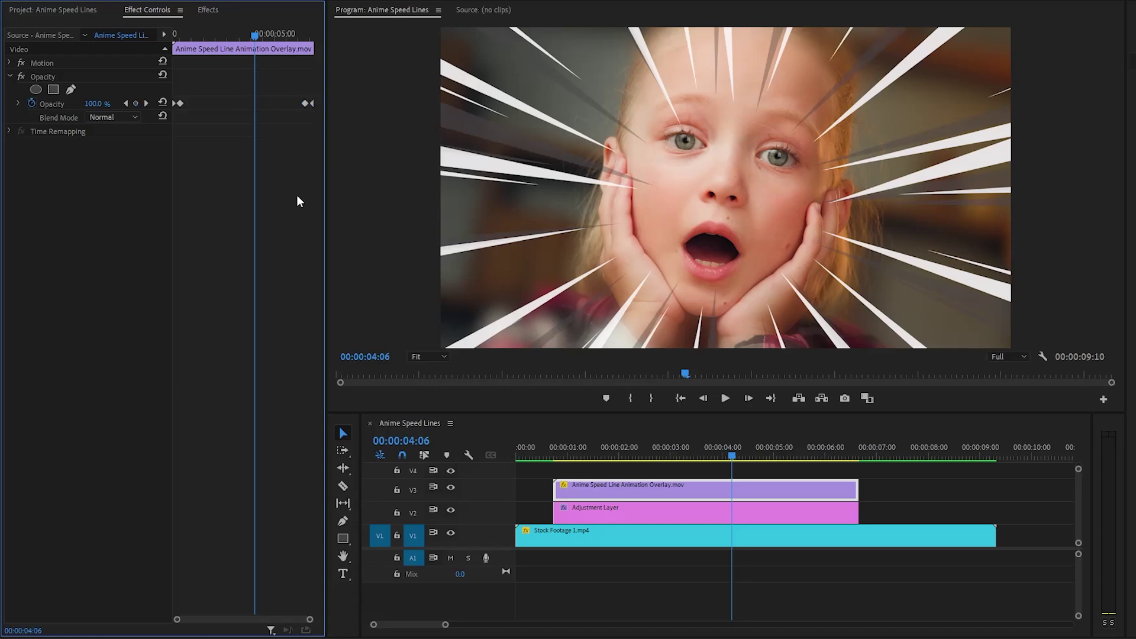
pyautogui.moveTo(727, 455); pyautogui.dragTo(538, 465)
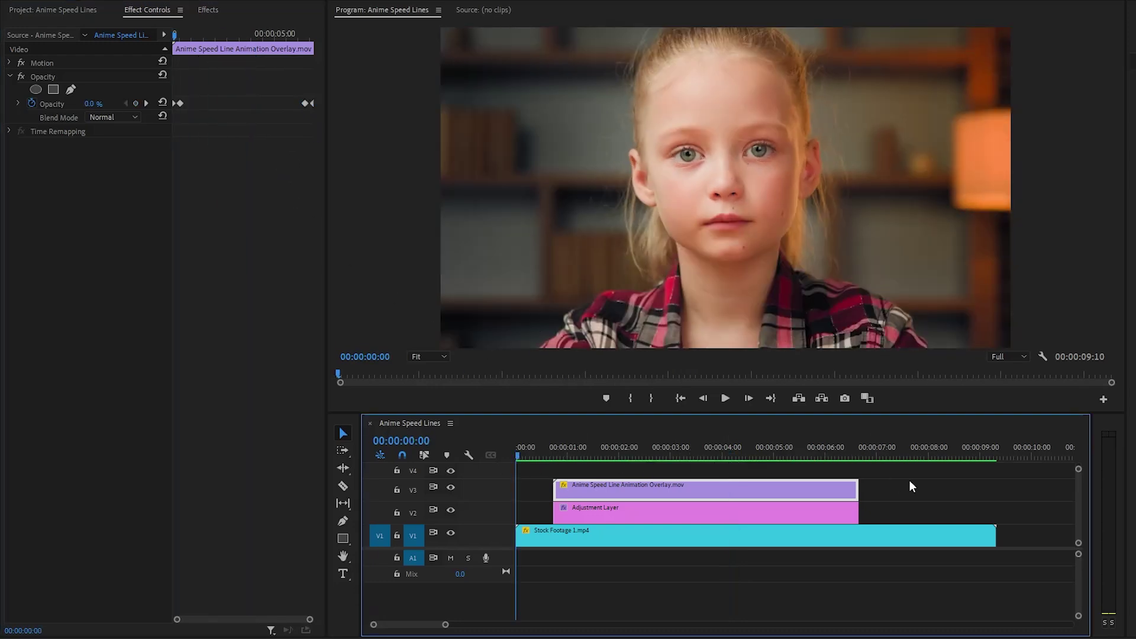
pyautogui.click(946, 481)
pyautogui.press('space')
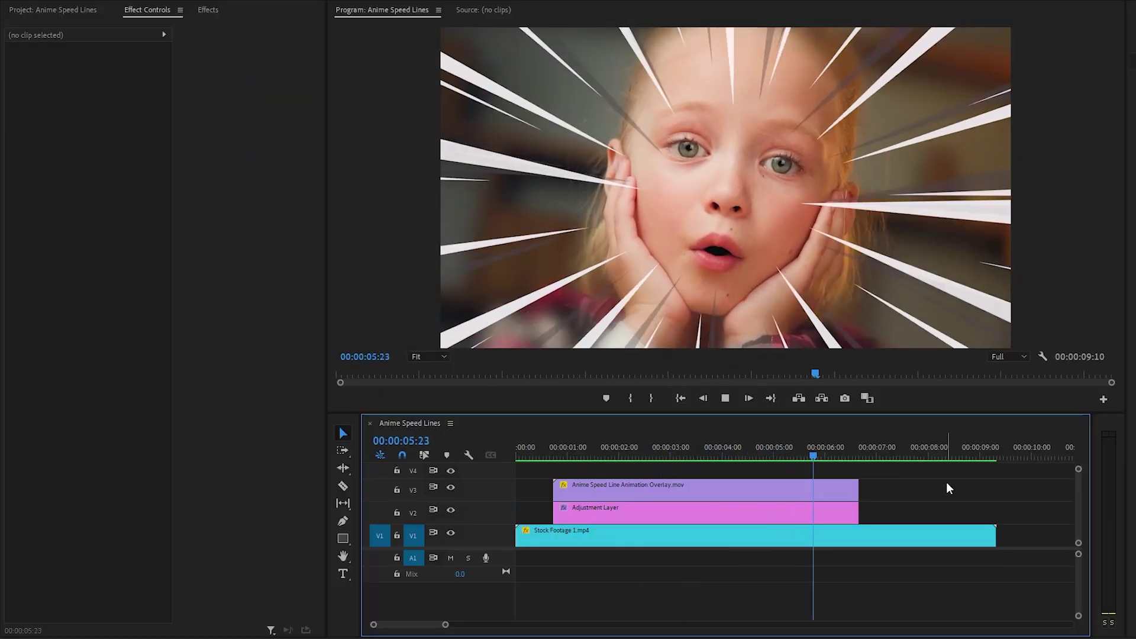
pyautogui.press('space')
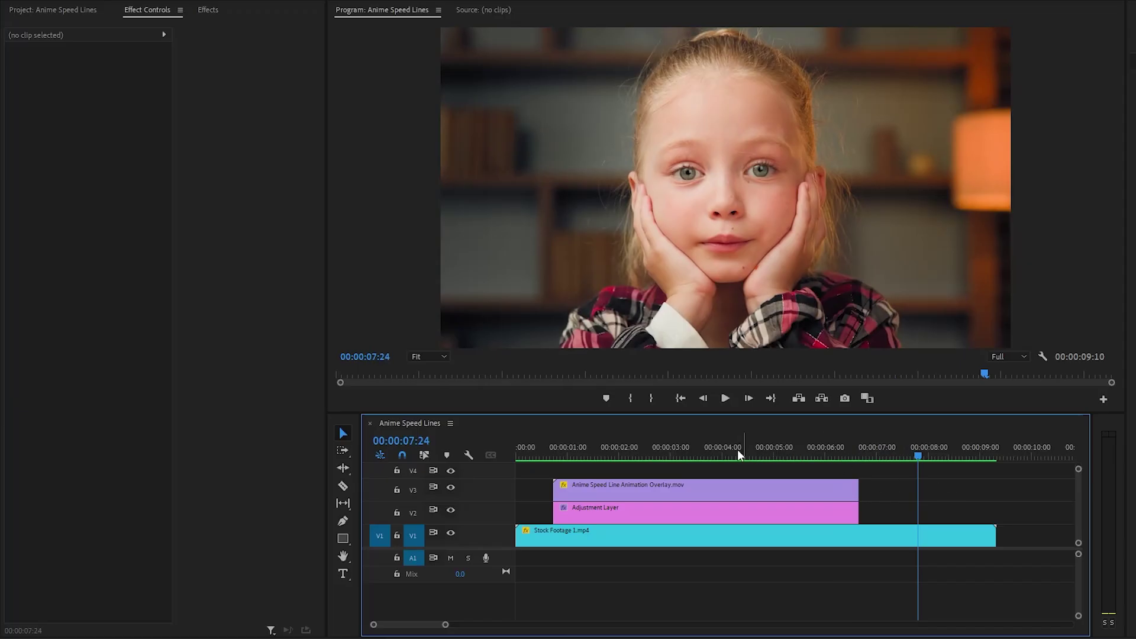
# Delete the Gaussian Blur effect from the Adjustment Layer at 3:14
pyautogui.click(694, 452)
pyautogui.click(786, 507)
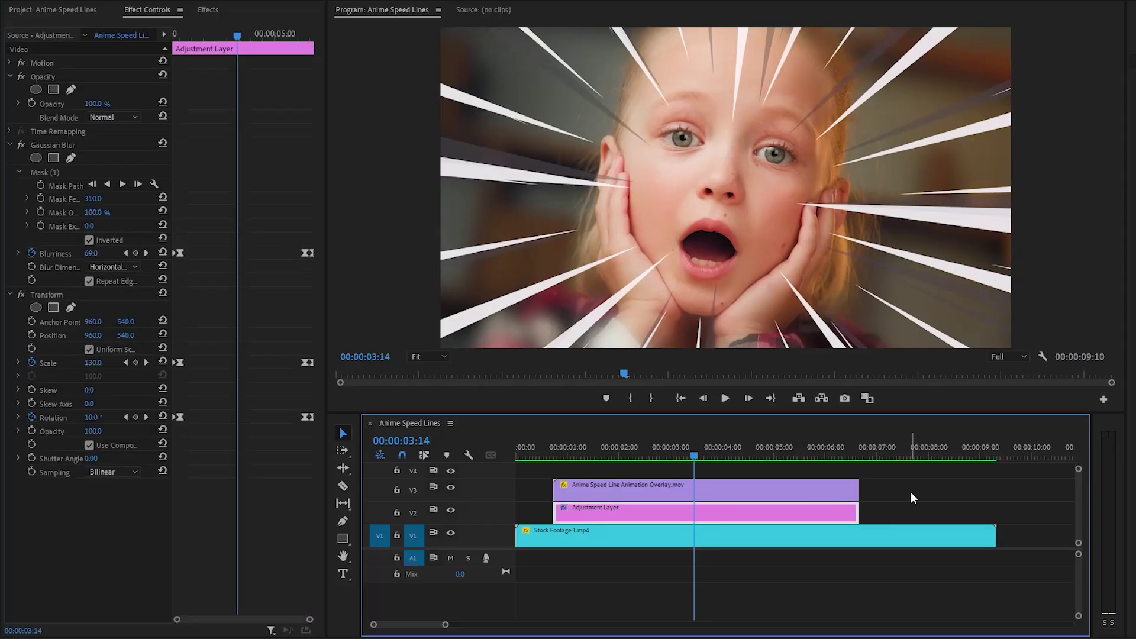
pyautogui.click(69, 143)
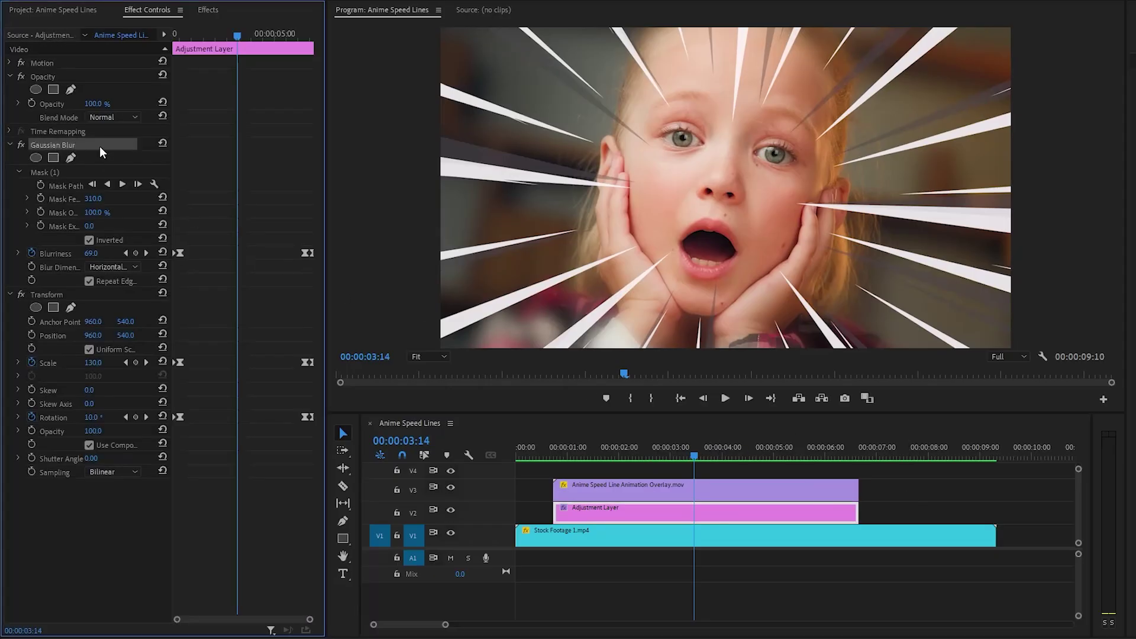
pyautogui.press('Delete')
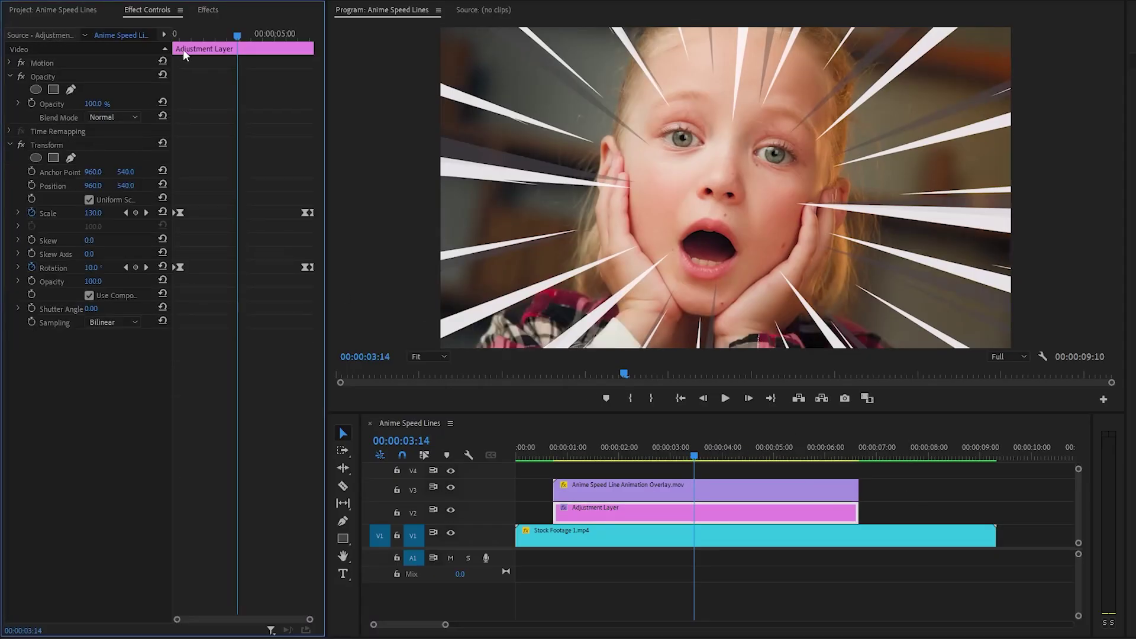
# Search 'tint' and apply the Tint effect to the Adjustment Layer
pyautogui.click(202, 11)
pyautogui.click(134, 27)
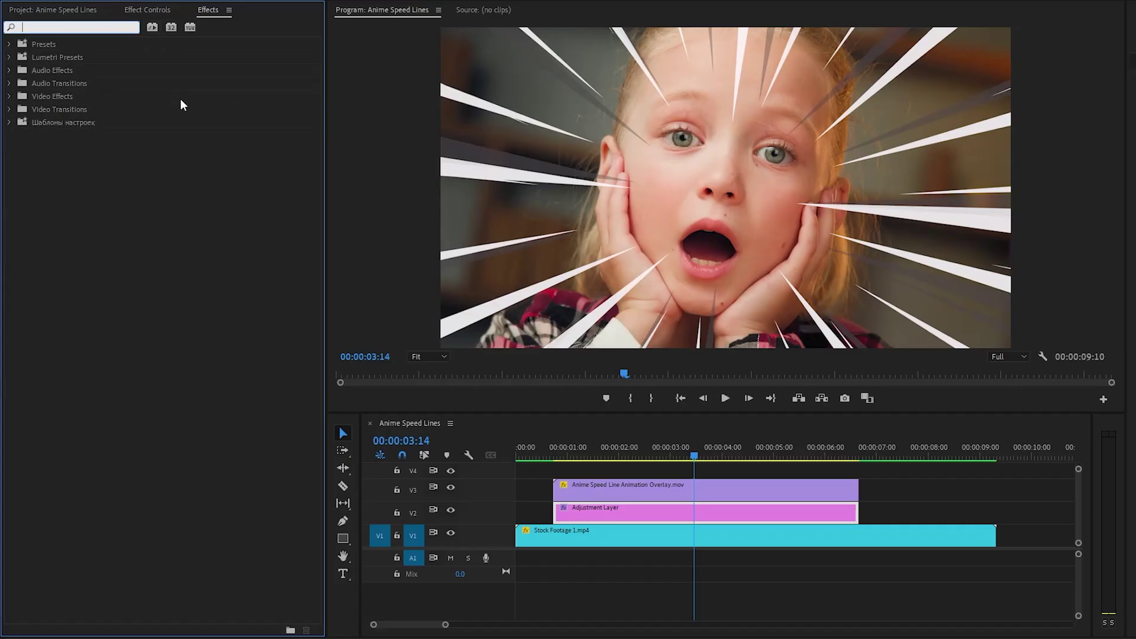
pyautogui.write('tint')
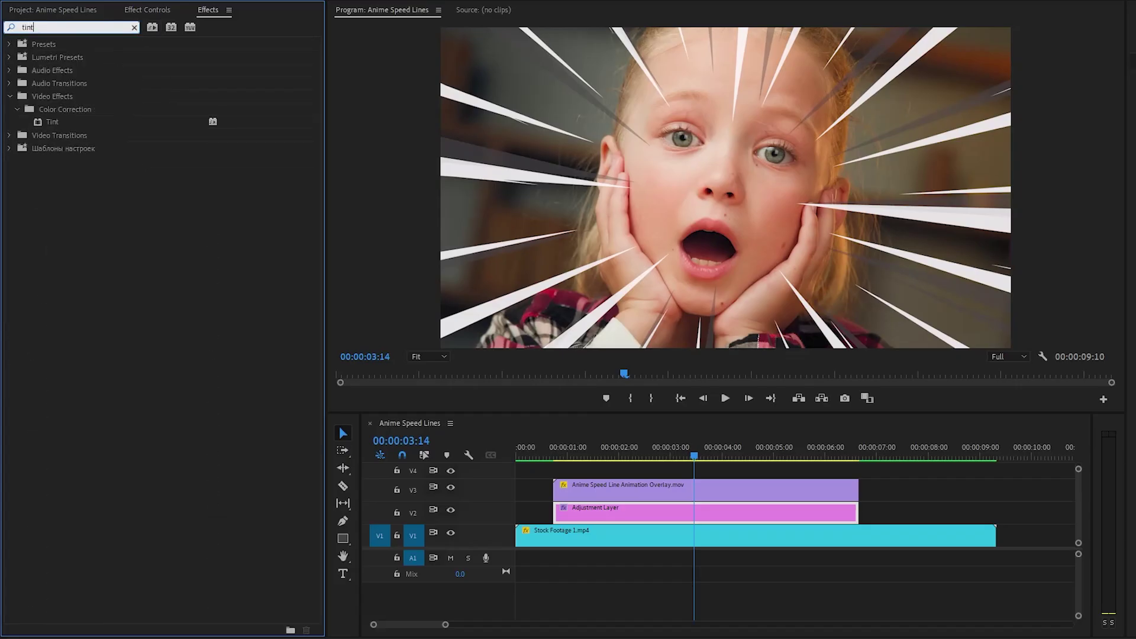
pyautogui.moveTo(52, 120); pyautogui.dragTo(576, 515)
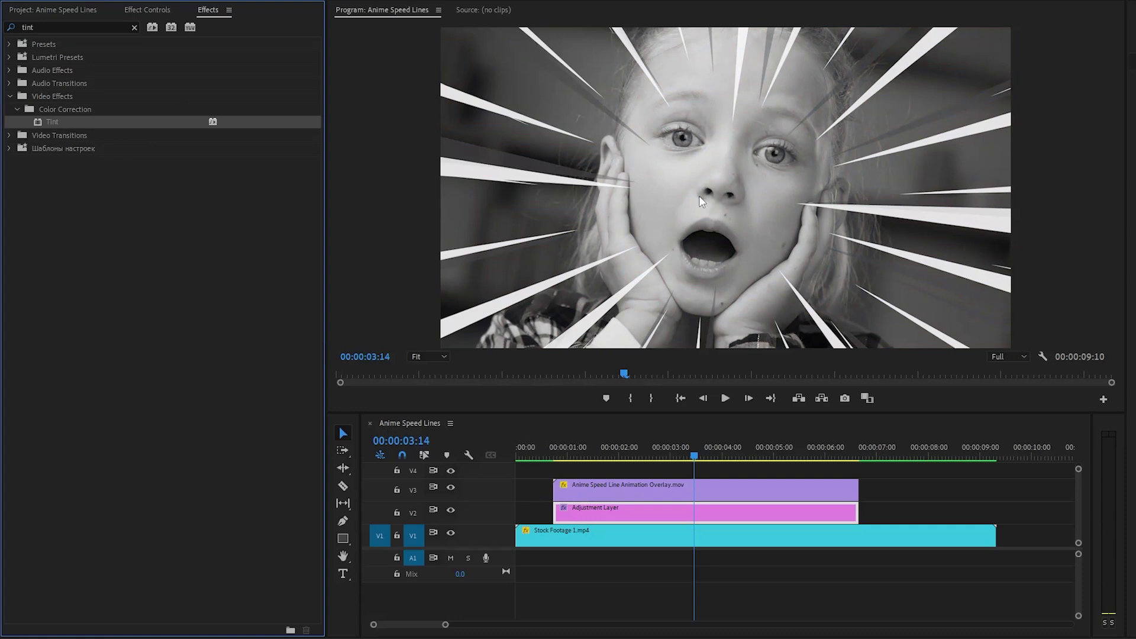
pyautogui.click(155, 9)
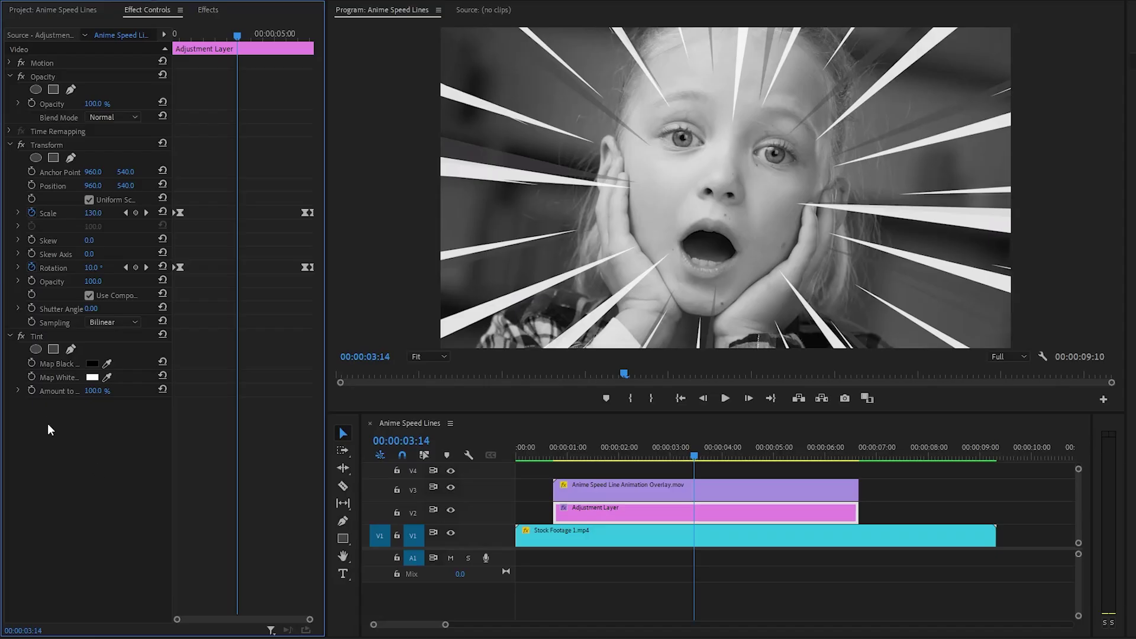
# Keyframe Amount to Tint at 0%, then 100% one frame later
pyautogui.click(32, 390)
pyautogui.click(94, 390)
pyautogui.write('0')
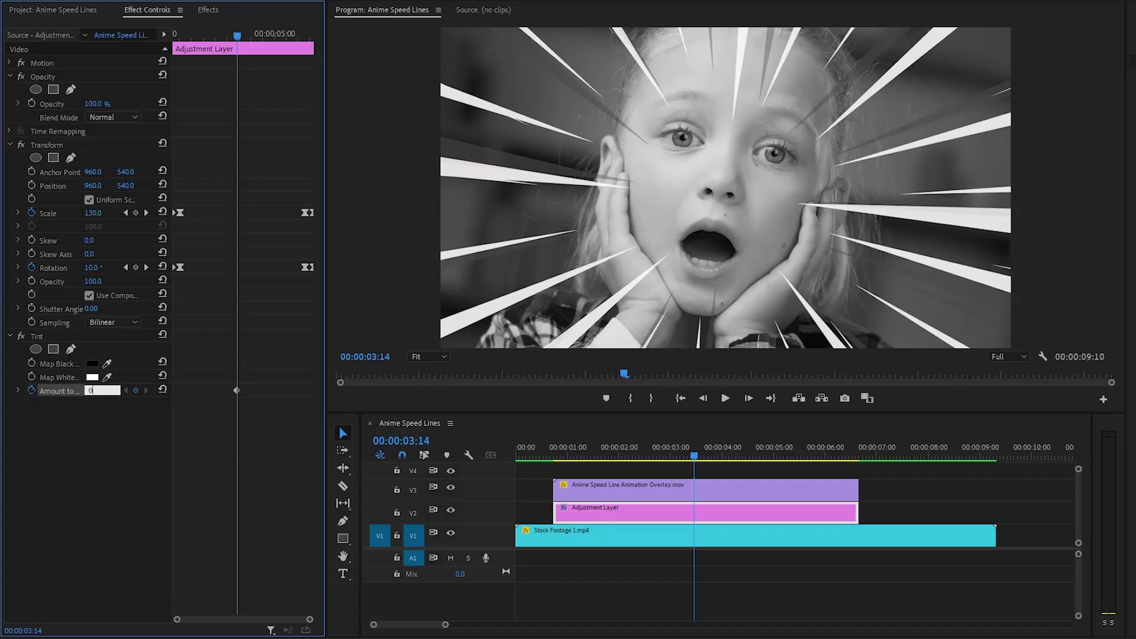
pyautogui.press('Return')
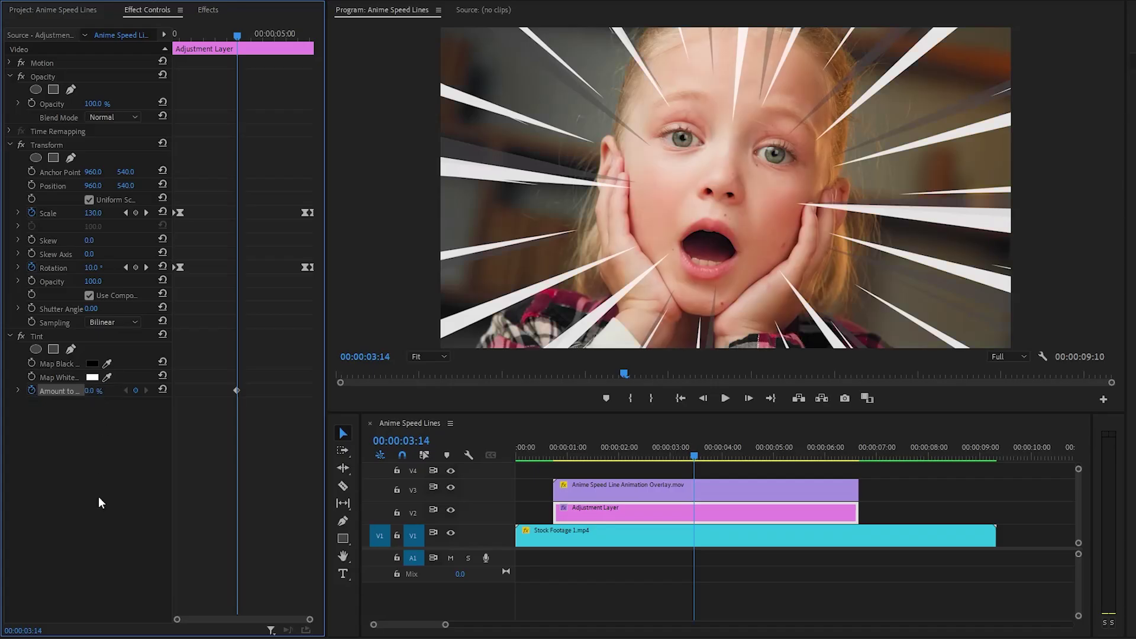
pyautogui.hotkey('shift', 'Right')
pyautogui.hotkey('shift', 'Right')
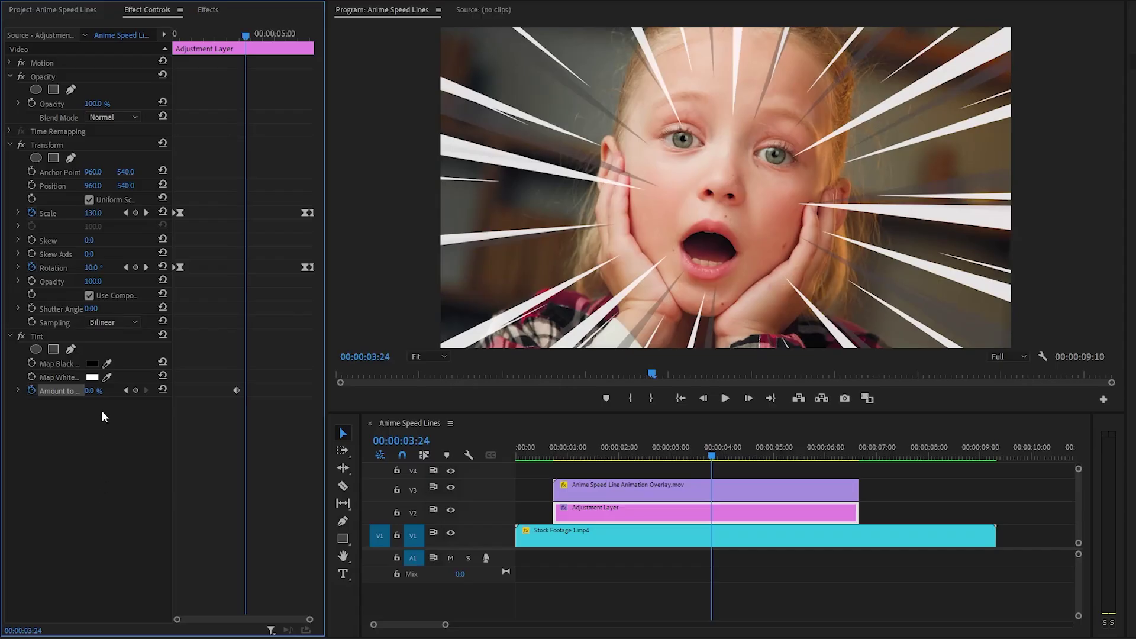
pyautogui.press('Return')
pyautogui.write('100')
pyautogui.press('Return')
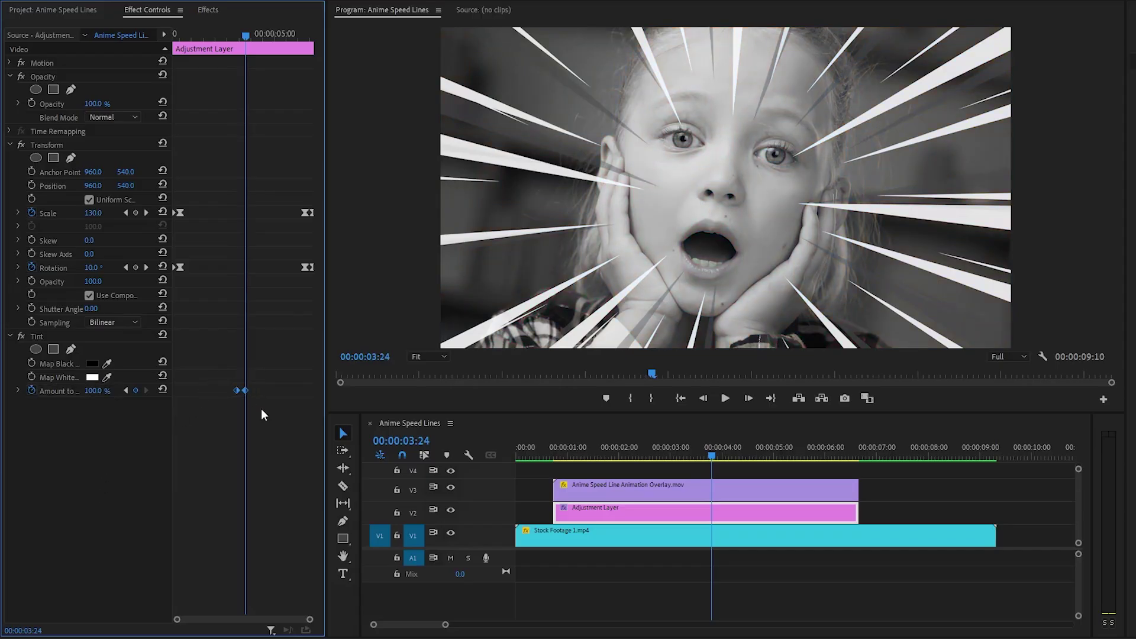
# Move the two tint keyframes to the clip's start and give them Ease Out
pyautogui.moveTo(233, 390); pyautogui.dragTo(166, 403)
pyautogui.rightClick(182, 391)
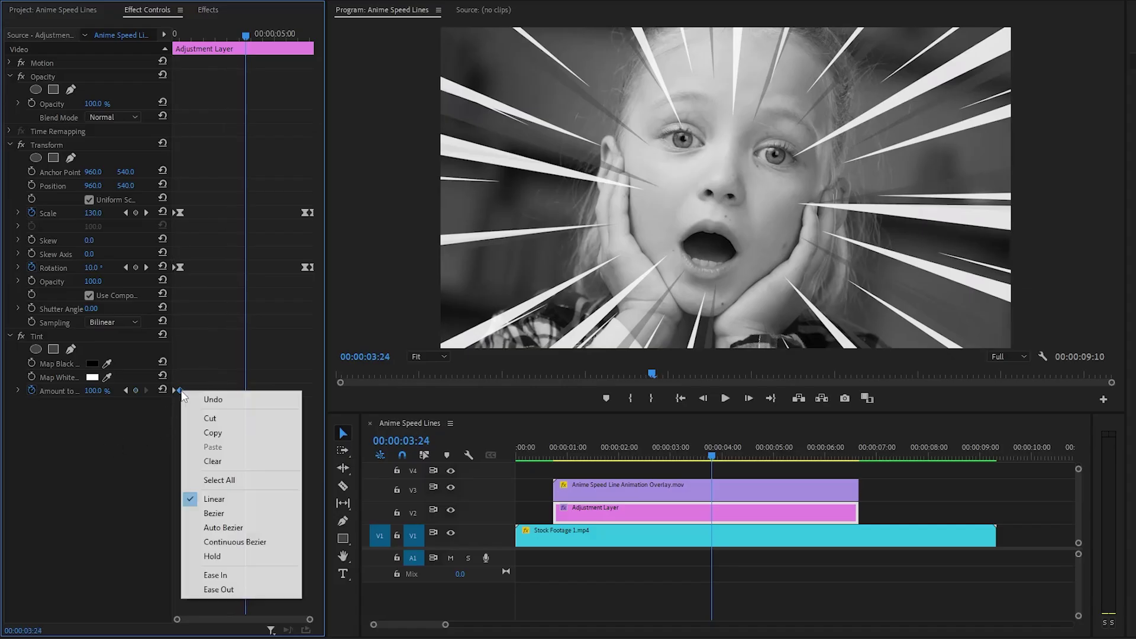
pyautogui.click(230, 589)
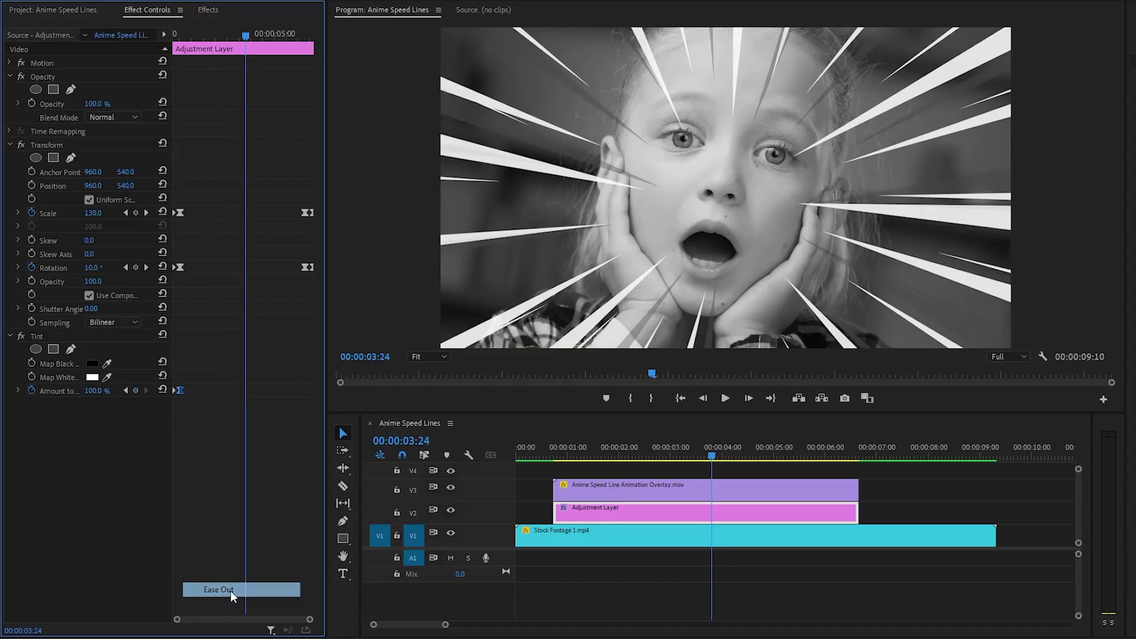
pyautogui.click(225, 498)
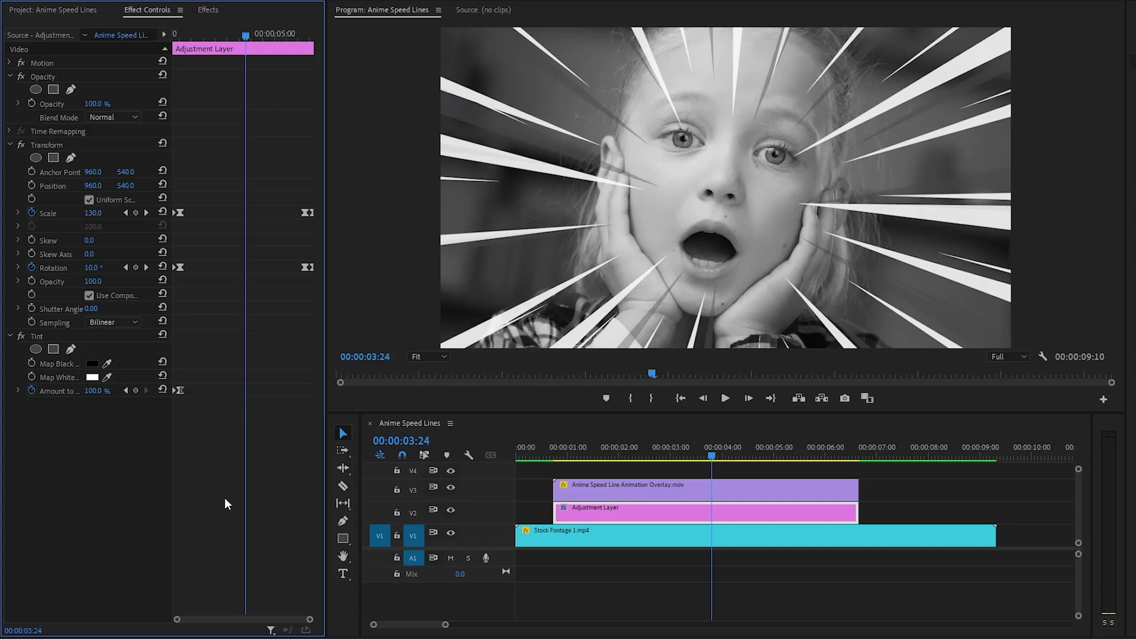
# Add 100% then 0% tint keyframes and move them to the clip's end
pyautogui.click(135, 390)
pyautogui.hotkey('shift', 'Right')
pyautogui.hotkey('shift', 'Right')
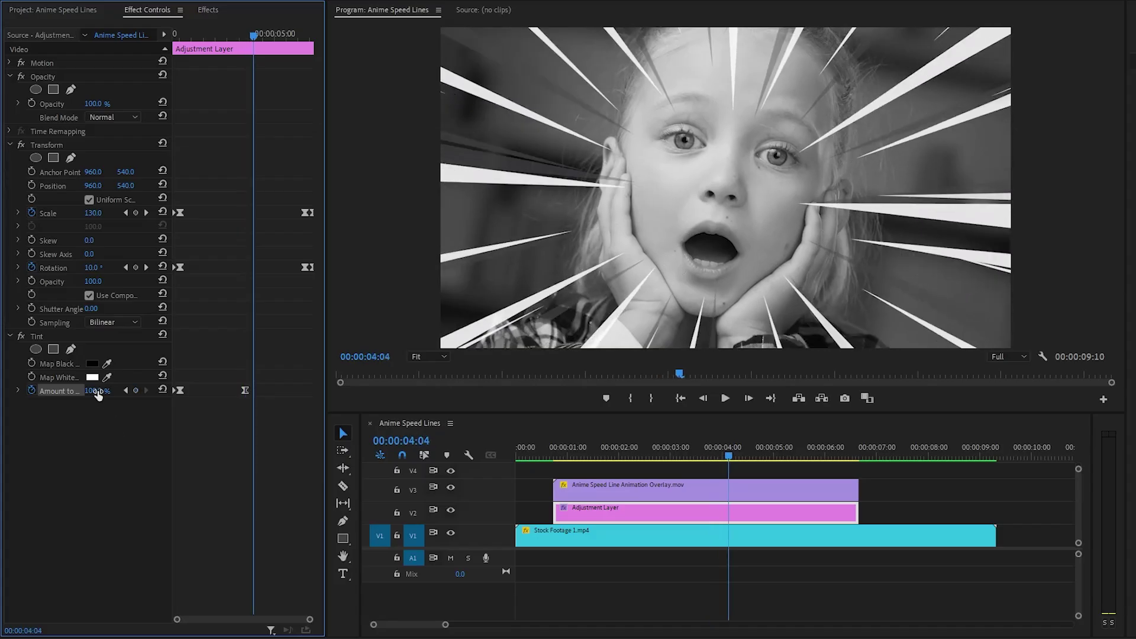
pyautogui.write('0')
pyautogui.press('Return')
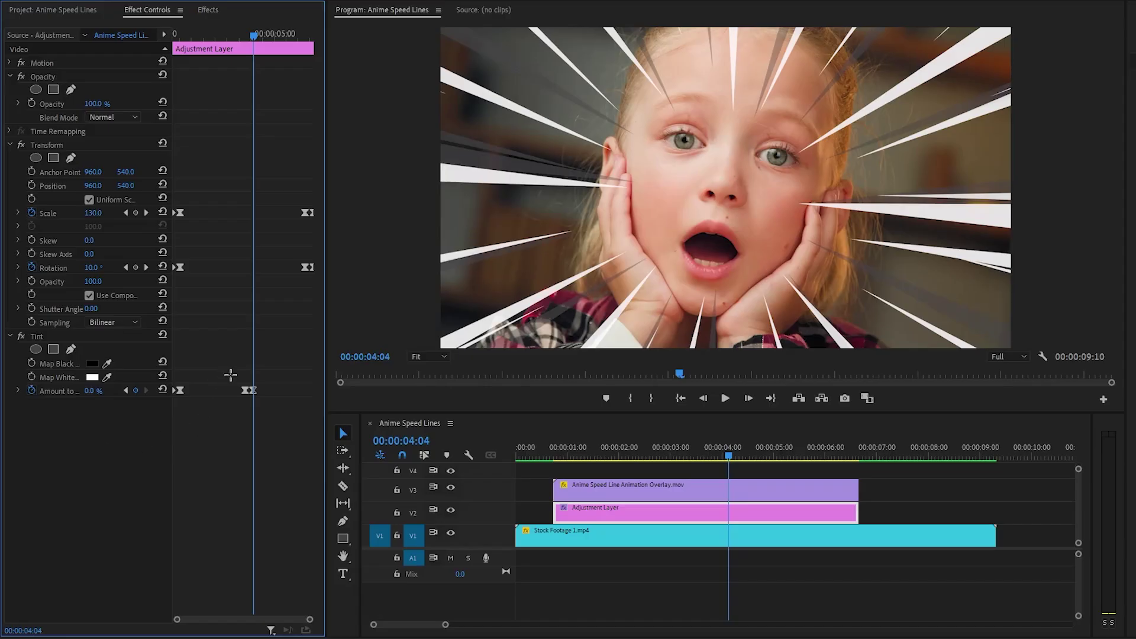
pyautogui.moveTo(226, 372); pyautogui.dragTo(308, 400)
pyautogui.click(290, 442)
# Play the sequence from the start to preview the black-and-white tint flashes
pyautogui.click(520, 450)
pyautogui.click(954, 487)
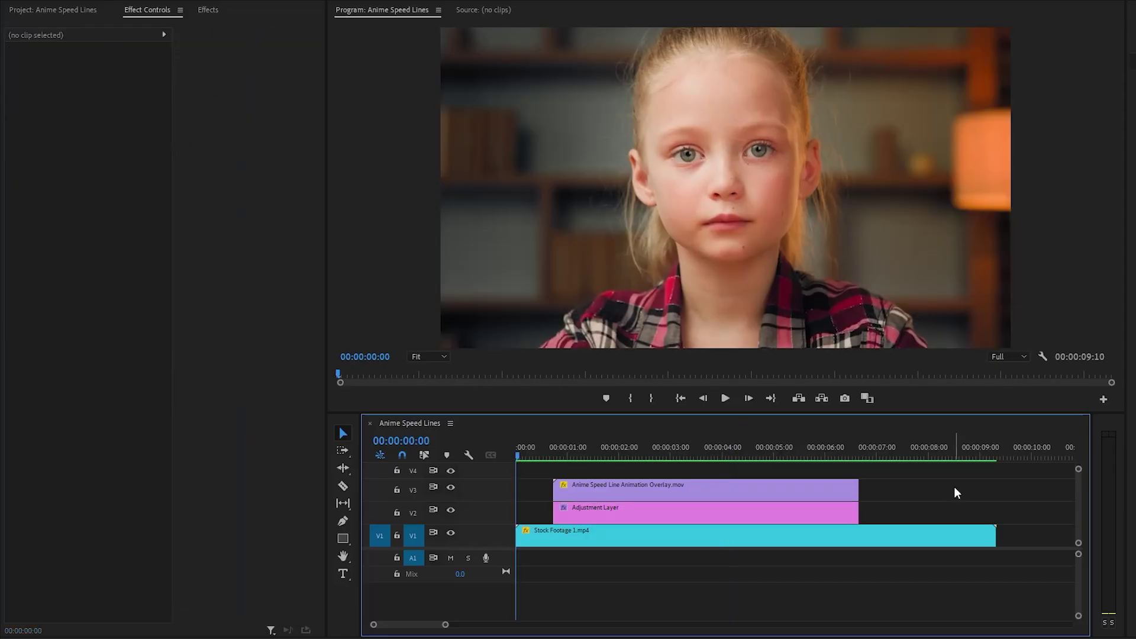
pyautogui.press('space')
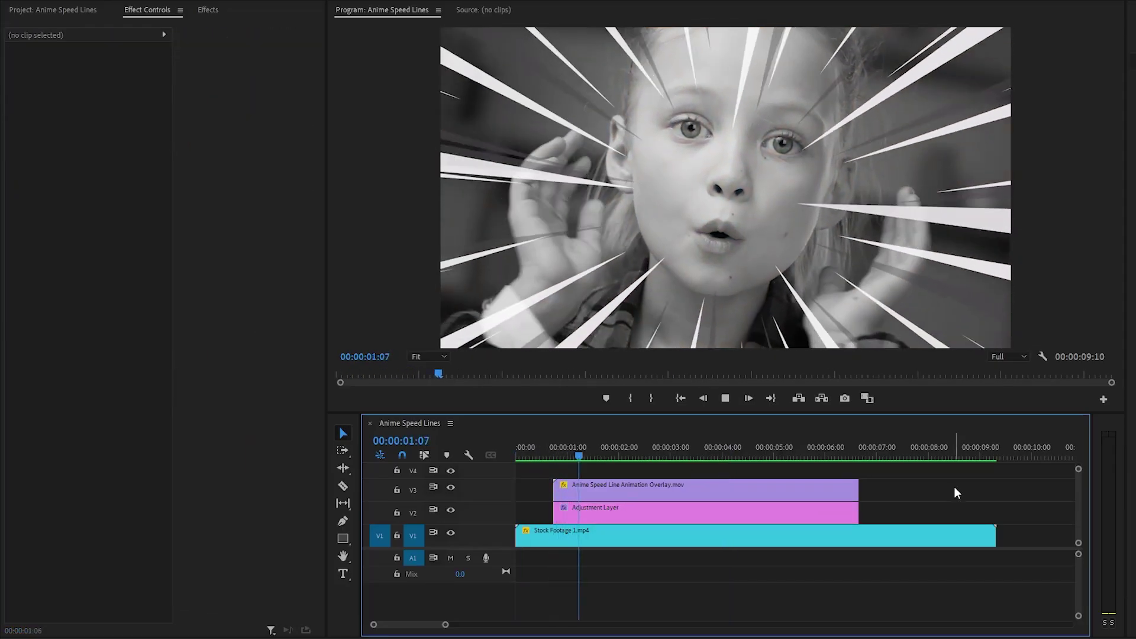